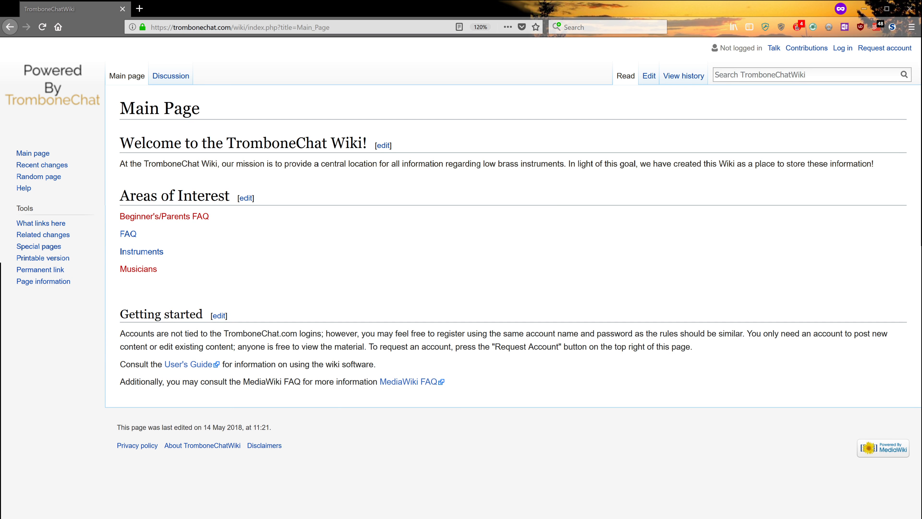
# On the FAQ page, add a [[How do I maintain my slide?]] link below 'How do I fly with a trombone?' and save
pyautogui.click(131, 234)
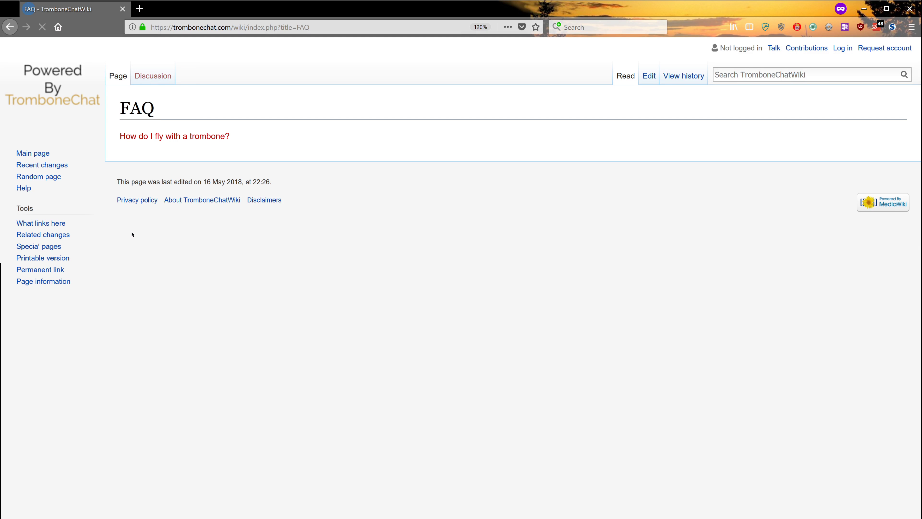
pyautogui.click(646, 75)
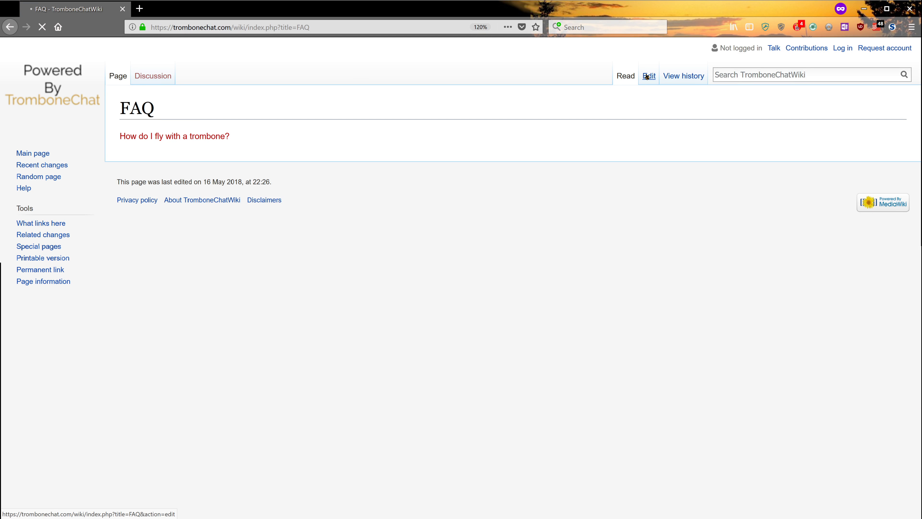
pyautogui.click(324, 196)
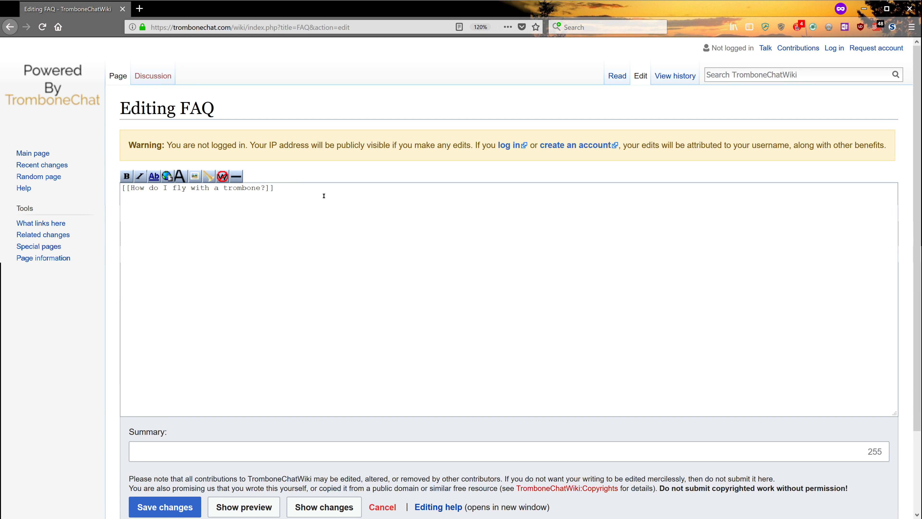
pyautogui.press('Return')
pyautogui.write('[[How')
pyautogui.write(' do I fly with a trombone?]]  [[')
pyautogui.write('How do I maint')
pyautogui.write('ain my slide?')
pyautogui.press('Delete')
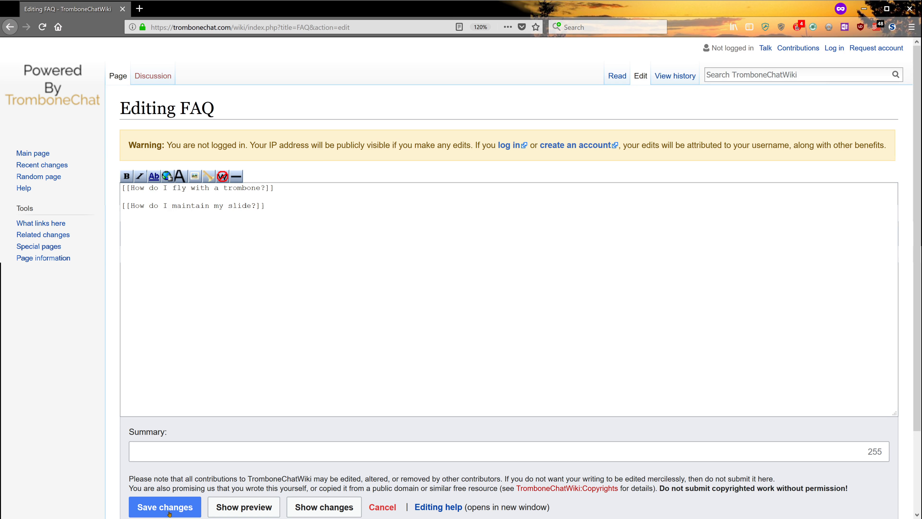
pyautogui.click(145, 512)
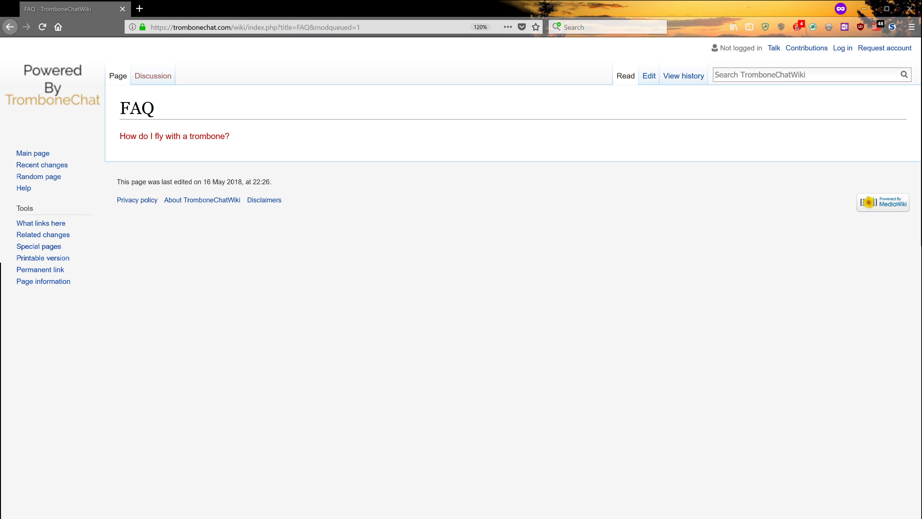
# Open the red 'How do I maintain my slide?' link from the reloaded FAQ and paste the Trombone Lubrication article
pyautogui.press('F5')
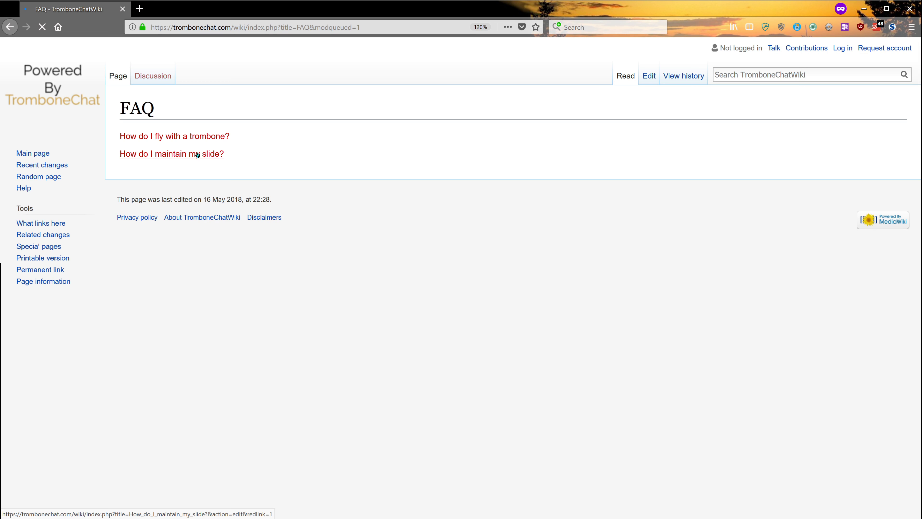
pyautogui.click(195, 154)
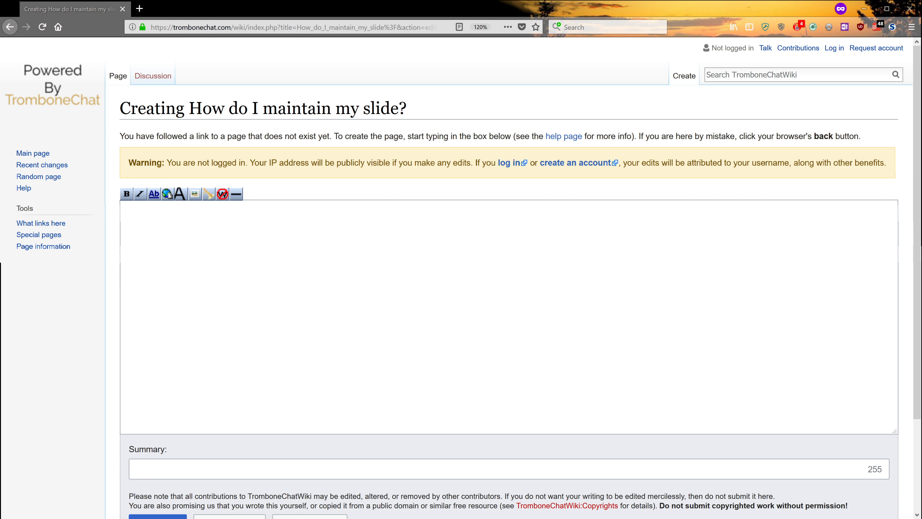
pyautogui.click(205, 247)
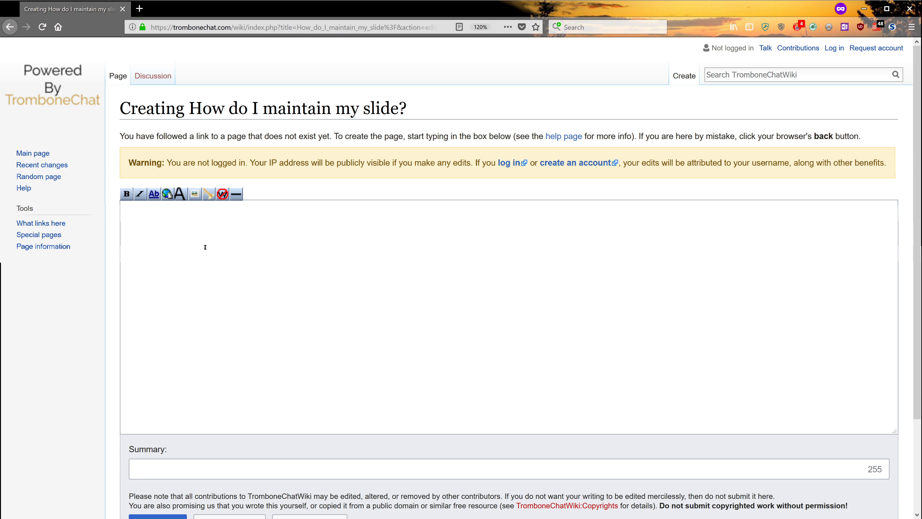
pyautogui.hotkey('ctrl', 'v')
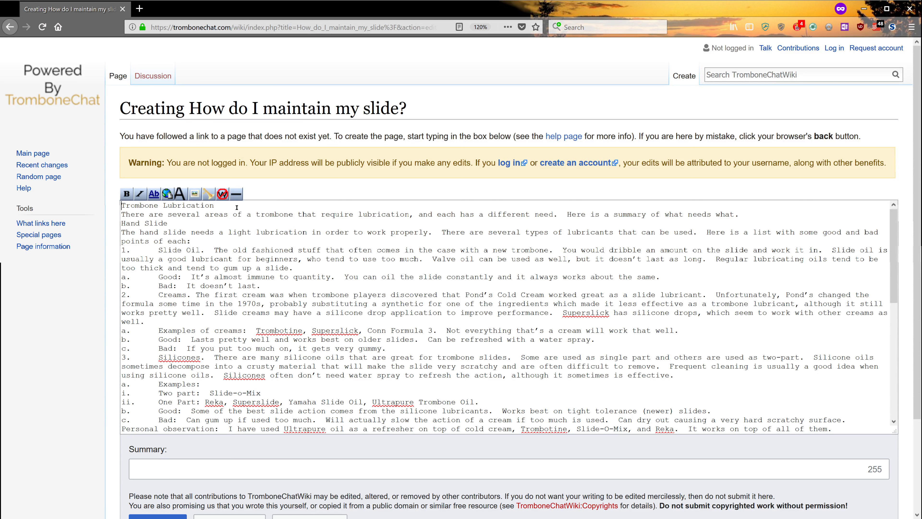
# Wrap 'Trombone Lubrication' in = = as the top heading, add a blank line, and preview
pyautogui.write('= ')
pyautogui.write('=')
pyautogui.press('Return')
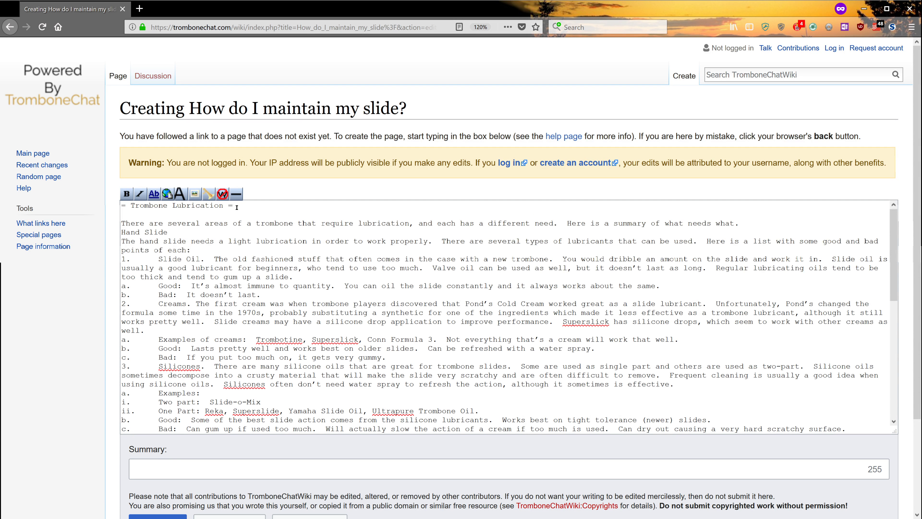
pyautogui.tripleClick(237, 208)
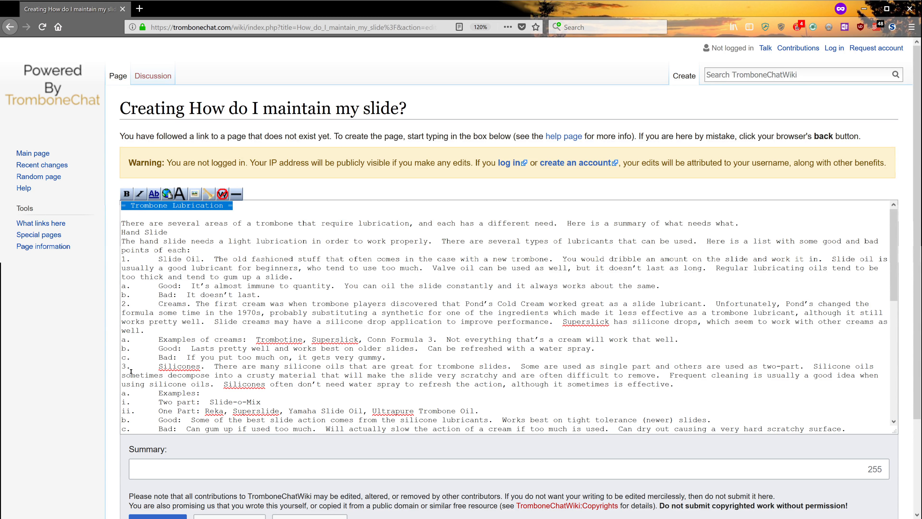
pyautogui.scroll(-3, 131, 371)
pyautogui.click(215, 459)
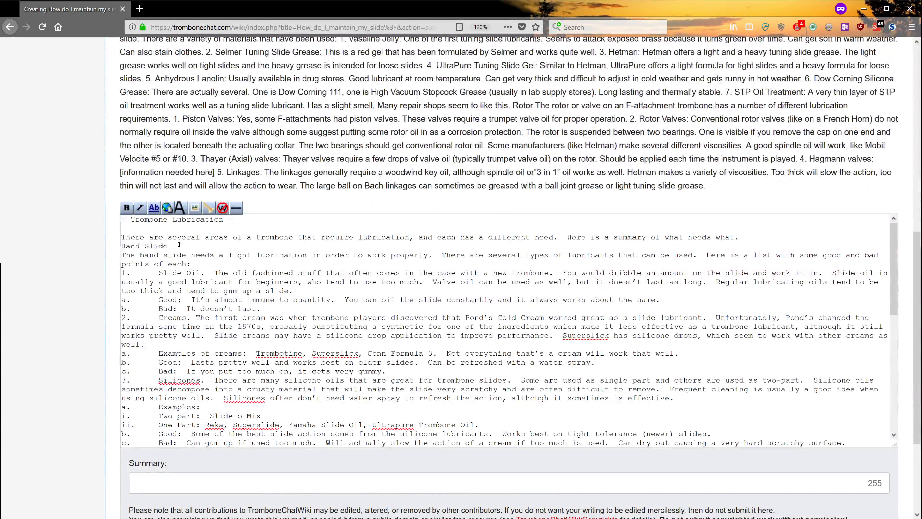
# Make 'Hand Slide' a level-2 heading with == ==, then open a new private browsing window
pyautogui.press('Return')
pyautogui.press('Return')
pyautogui.write('==')
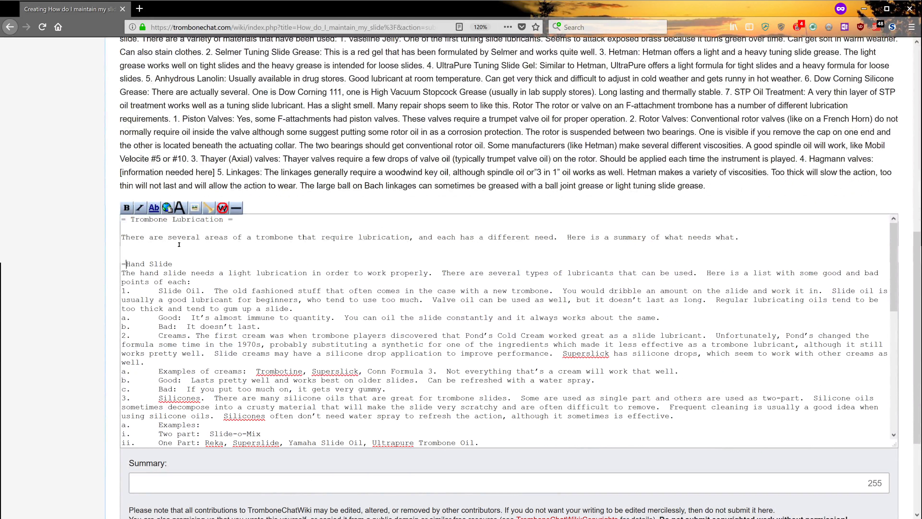
pyautogui.press('End')
pyautogui.write('==')
pyautogui.hotkey('shift', 'Up')
pyautogui.hotkey('shift', 'Up')
pyautogui.hotkey('shift', 'Up')
pyautogui.hotkey('shift', 'Home')
pyautogui.press('Up')
pyautogui.press('Up')
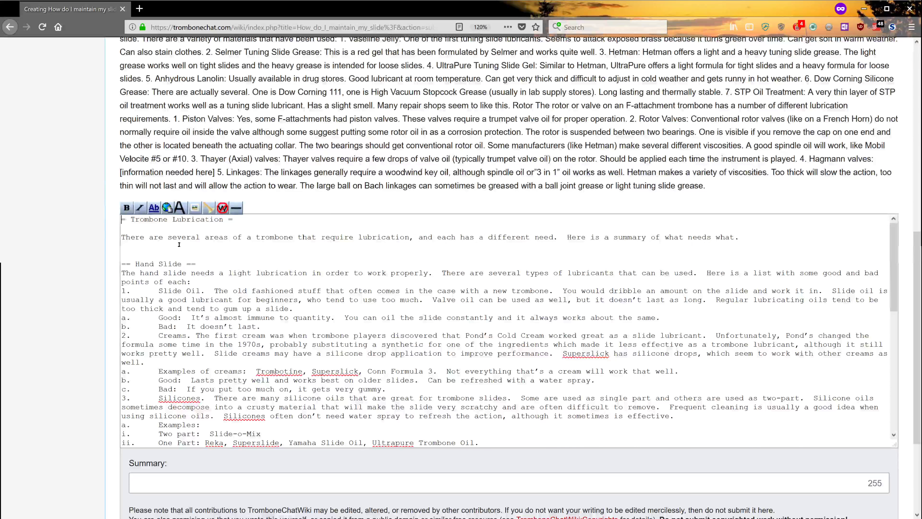
pyautogui.hotkey('shift', 'End')
pyautogui.press('Down')
pyautogui.press('Down')
pyautogui.press('Down')
pyautogui.press('Down')
pyautogui.press('Down')
pyautogui.hotkey('shift', 'End')
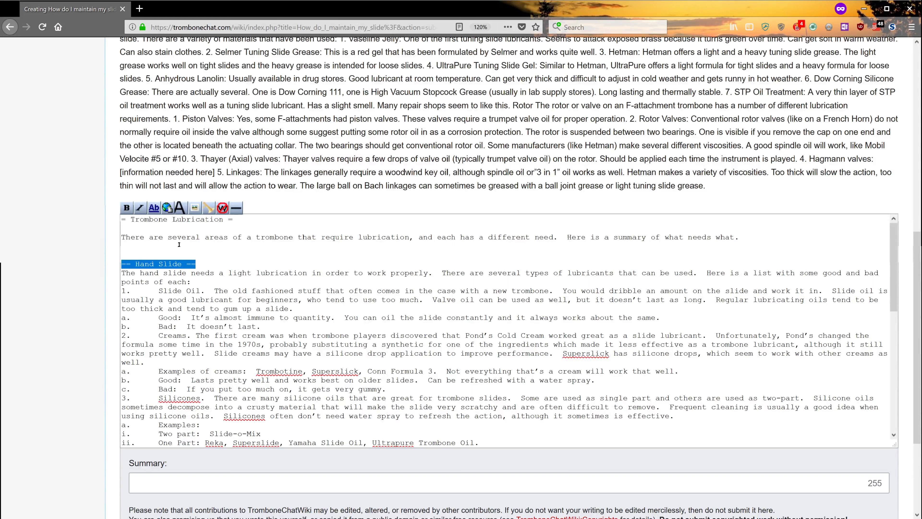
pyautogui.press('Up')
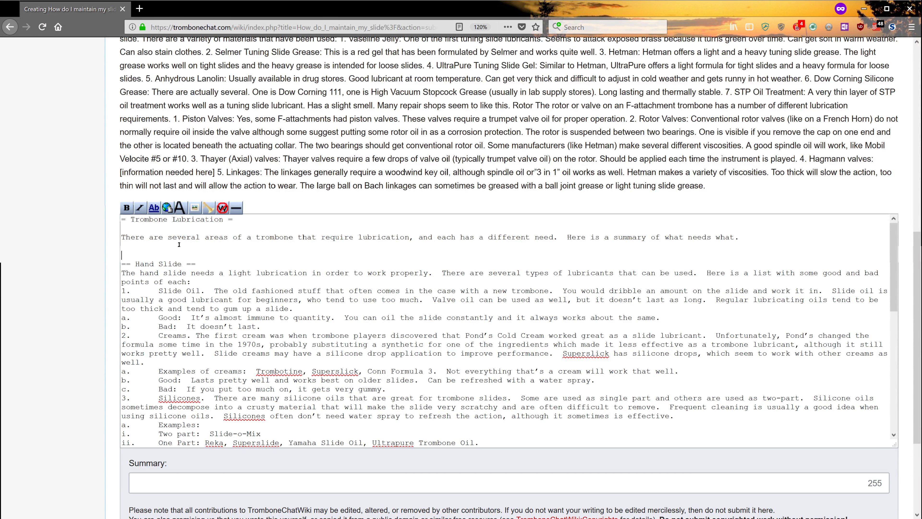
pyautogui.press('Down')
pyautogui.hotkey('shift', 'End')
pyautogui.press('Right')
pyautogui.hotkey('ctrl', 't')
# Search 'wikipedia trombone', open the Trombone Wikipedia article, then return to the wiki draft tab
pyautogui.hotkey('ctrl', 'k')
pyautogui.write('w')
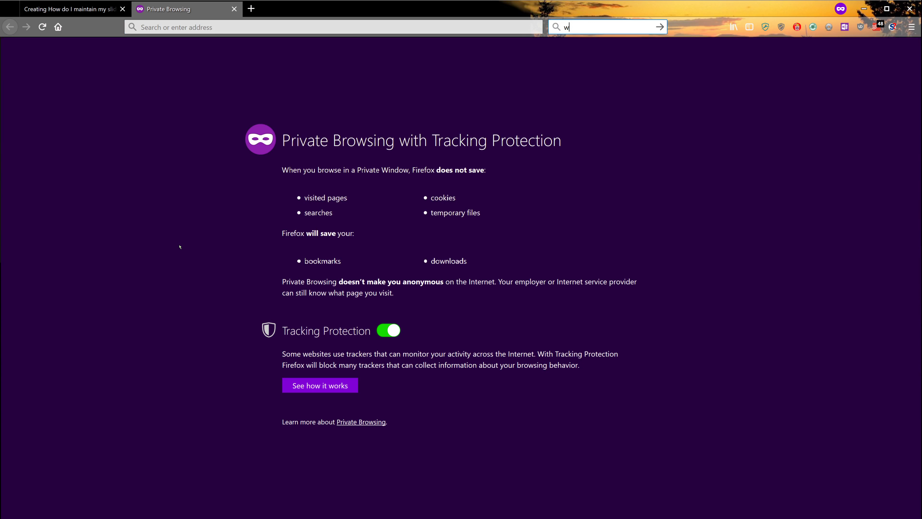
pyautogui.write('ikipedia trombone')
pyautogui.press('Return')
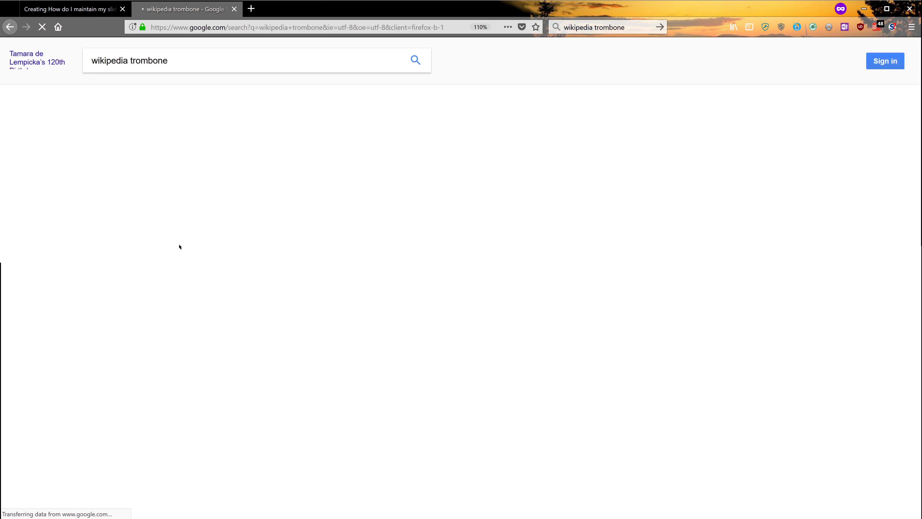
pyautogui.click(137, 142)
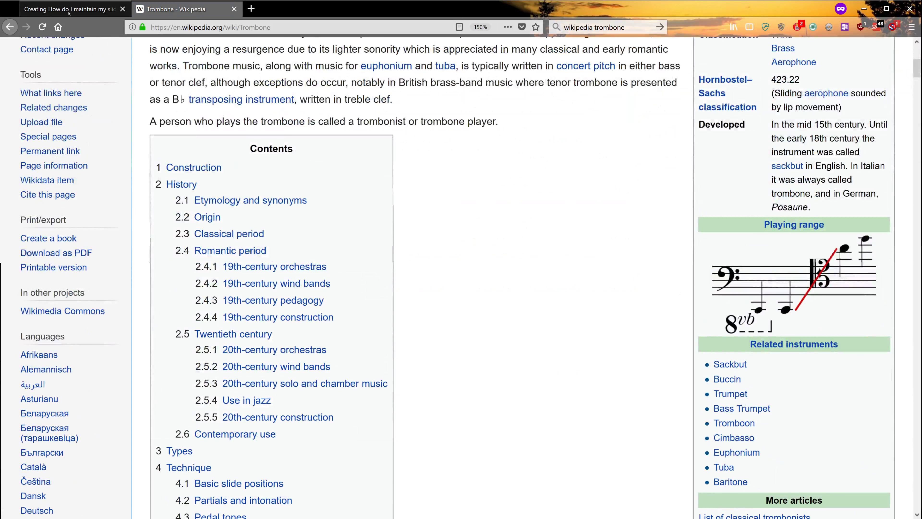
pyautogui.click(69, 9)
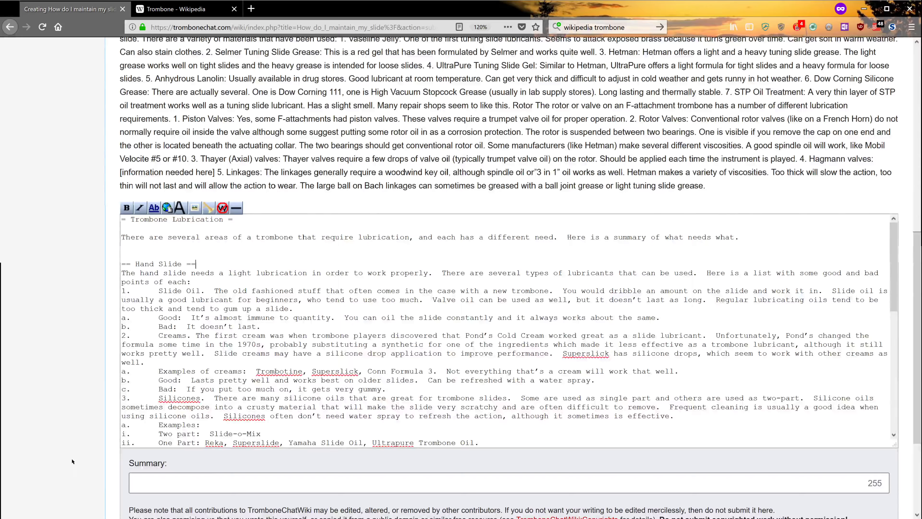
# Preview the formatted Trombone Lubrication draft
pyautogui.scroll(-3, 235, 422)
pyautogui.click(234, 410)
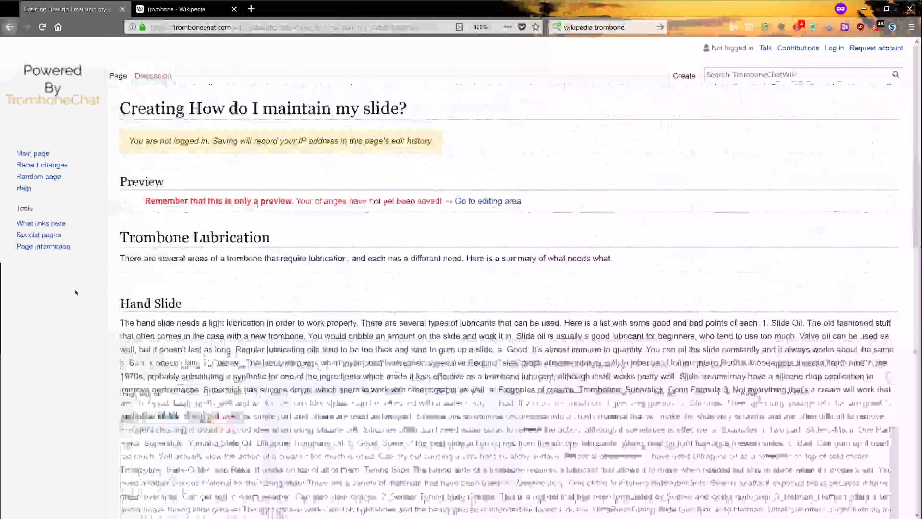
pyautogui.scroll(-10, 97, 300)
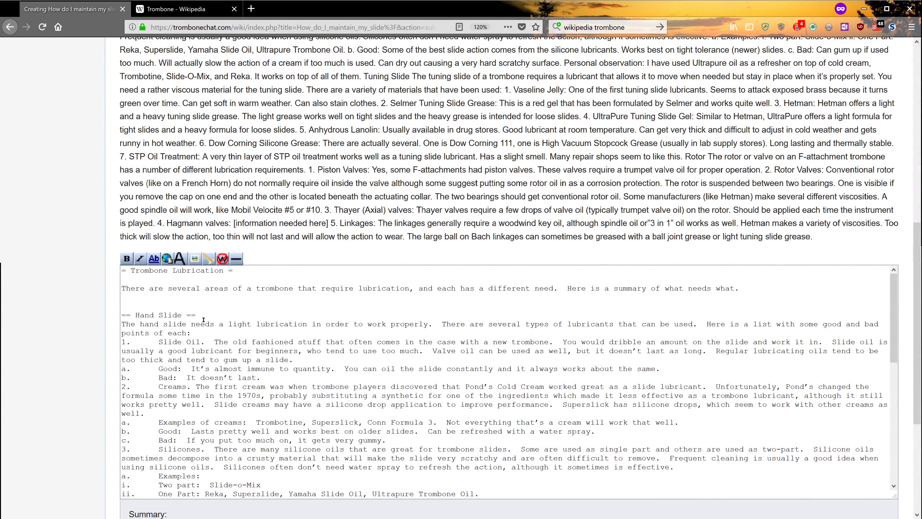
# Turn Slide Oil into a # numbered item with Good and Bad as ## sub-points
pyautogui.click(183, 320)
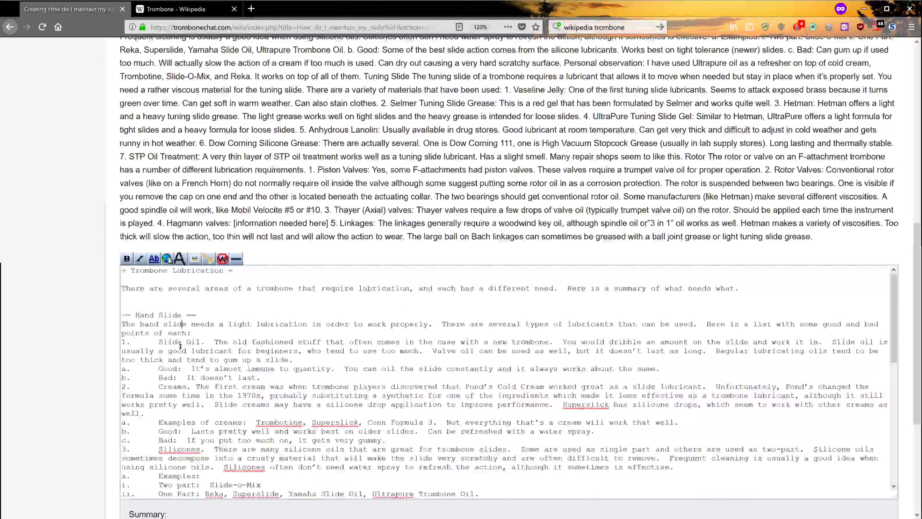
pyautogui.scroll(-2, 174, 334)
pyautogui.scroll(2, 154, 358)
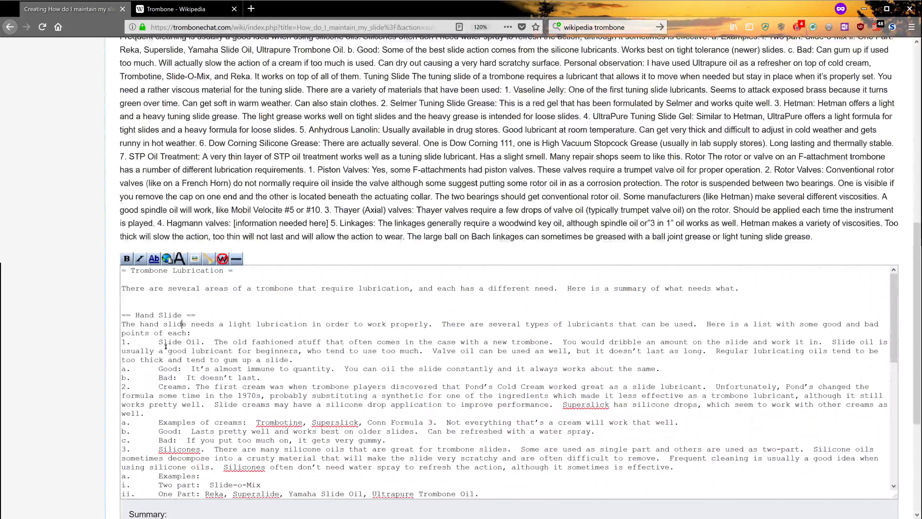
pyautogui.click(203, 331)
pyautogui.press('Return')
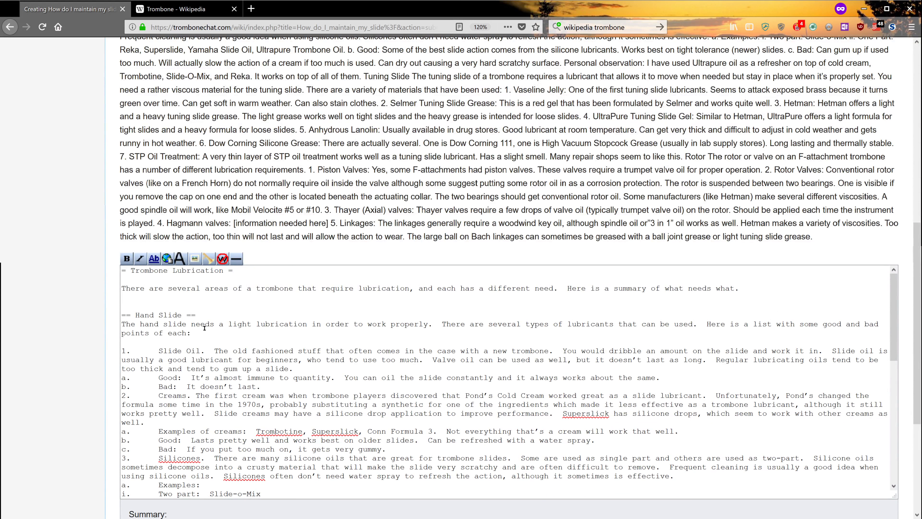
pyautogui.press('Delete')
pyautogui.press('Delete')
pyautogui.write('#')
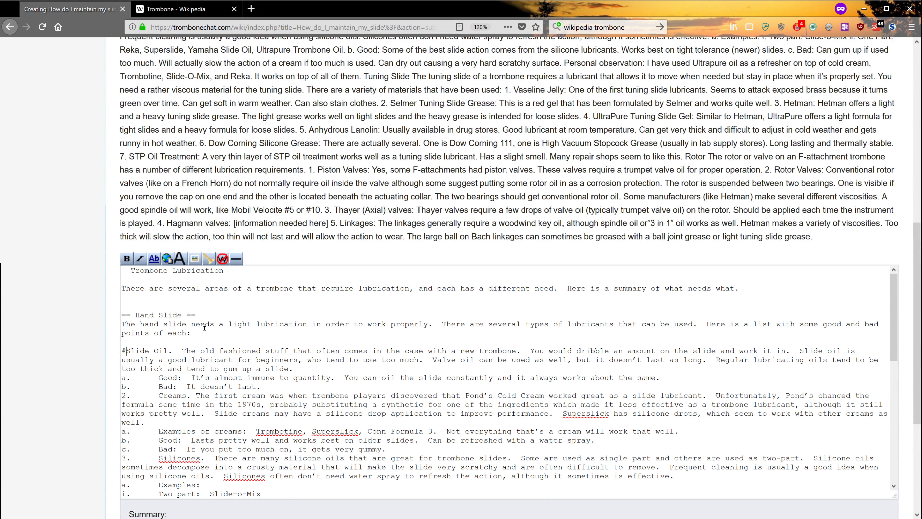
pyautogui.press('Down')
pyautogui.press('Down')
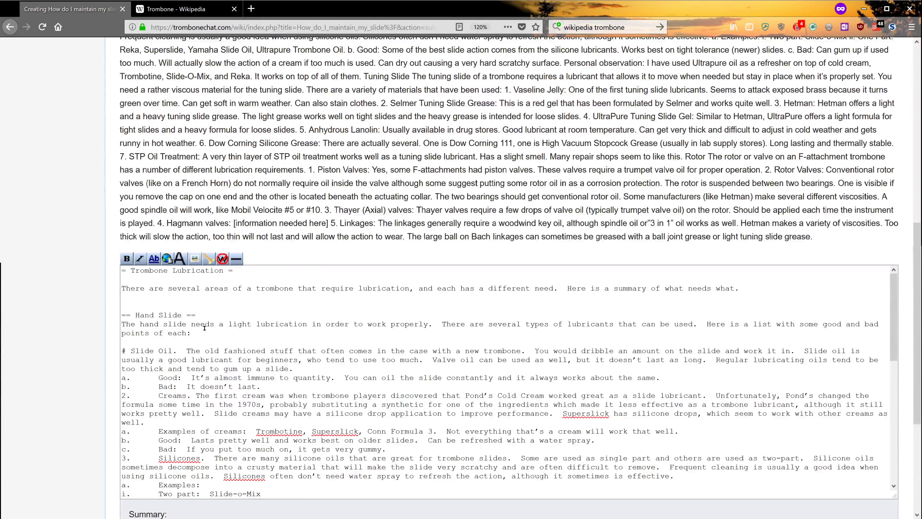
pyautogui.press('BackSpace')
pyautogui.press('BackSpace')
pyautogui.write('##')
pyautogui.press('BackSpace')
pyautogui.write('##')
# Preview the edited article and inspect the nested Good and Bad sub-items
pyautogui.scroll(-4, 69, 366)
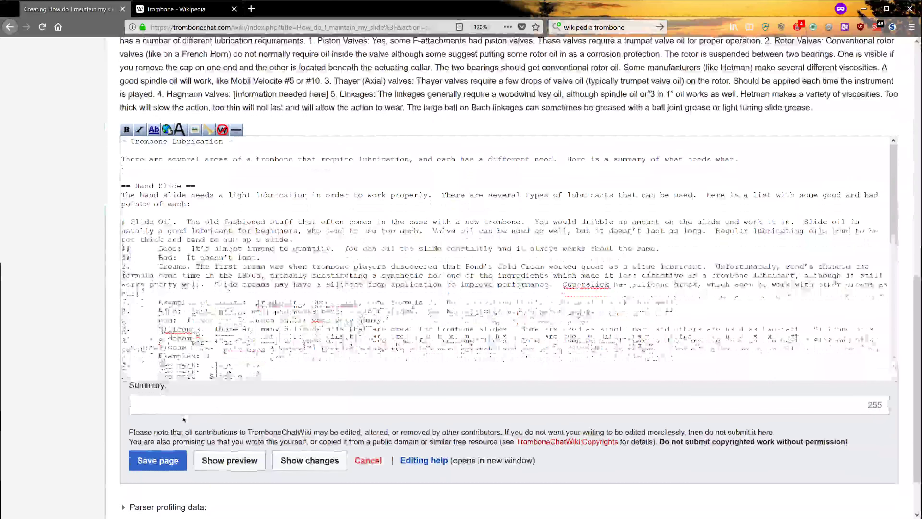
pyautogui.click(229, 458)
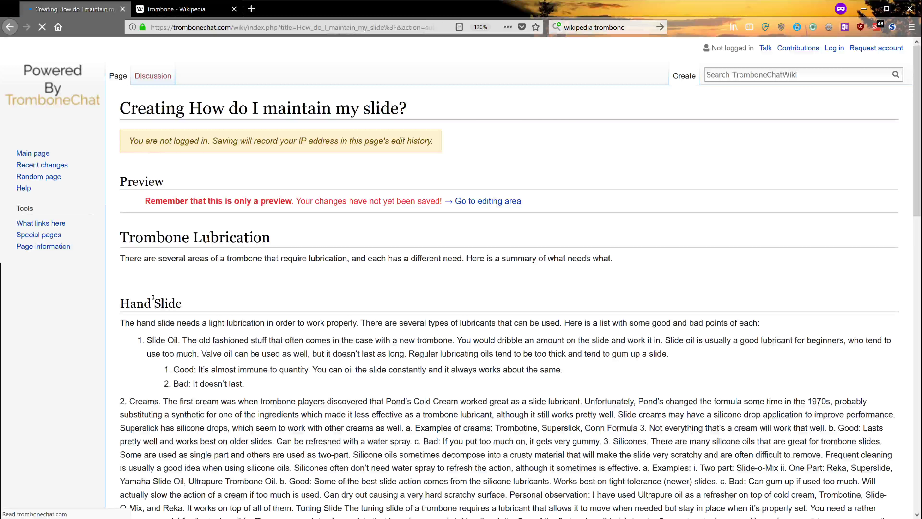
pyautogui.scroll(-2, 135, 274)
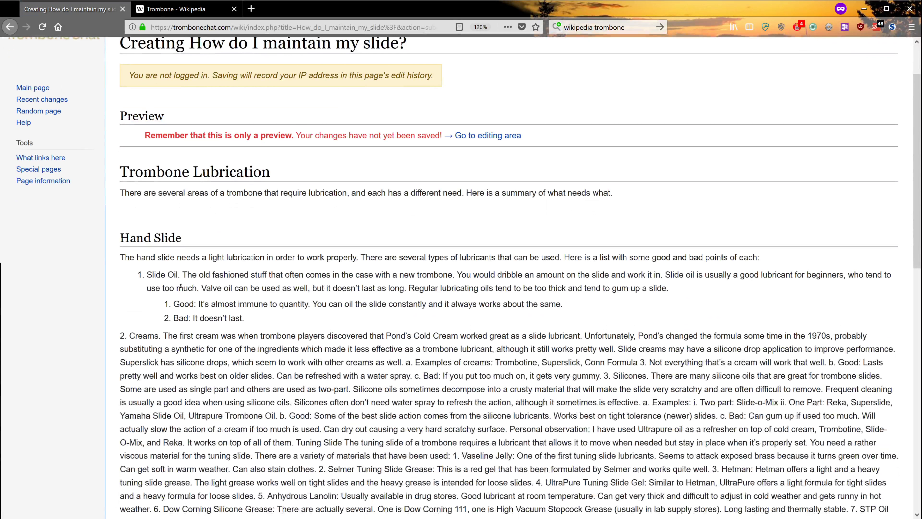
pyautogui.moveTo(162, 306); pyautogui.dragTo(196, 319)
pyautogui.click(196, 319)
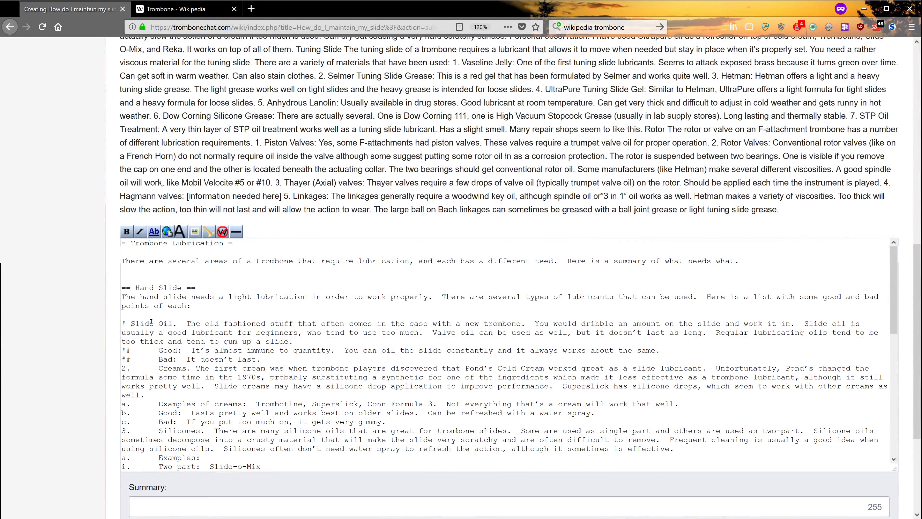
# Make 'Slide Oil.' bold
pyautogui.moveTo(131, 322); pyautogui.dragTo(174, 322)
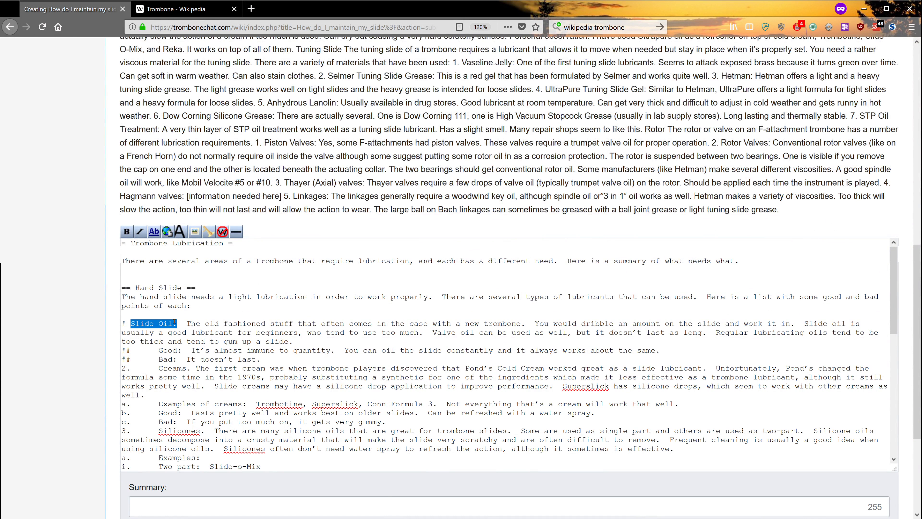
pyautogui.click(126, 231)
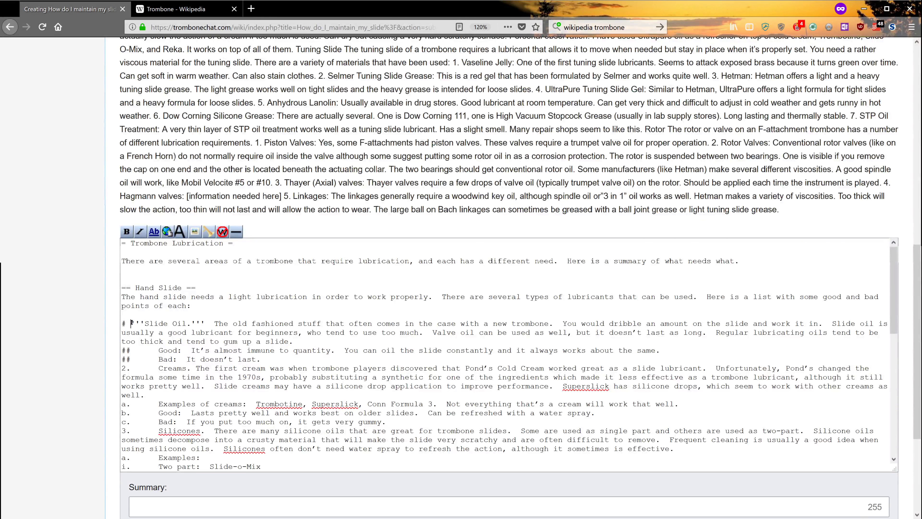
pyautogui.moveTo(131, 323); pyautogui.dragTo(144, 323)
# Replace '2.' before Creams with # and 'a.' before Examples of creams with ##
pyautogui.click(135, 367)
pyautogui.press('BackSpace')
pyautogui.press('BackSpace')
pyautogui.write('#')
pyautogui.press('Down')
pyautogui.press('Down')
pyautogui.press('Down')
# Replace the b. and c. markers before Good and Bad with ##, then add a line break
pyautogui.press('Down')
pyautogui.press('Right')
pyautogui.press('BackSpace')
pyautogui.press('BackSpace')
pyautogui.write('##')
pyautogui.press('Down')
pyautogui.press('BackSpace')
pyautogui.press('BackSpace')
pyautogui.write('##')
pyautogui.press('Down')
pyautogui.press('BackSpace')
pyautogui.press('BackSpace')
pyautogui.write('##')
pyautogui.press('Return')
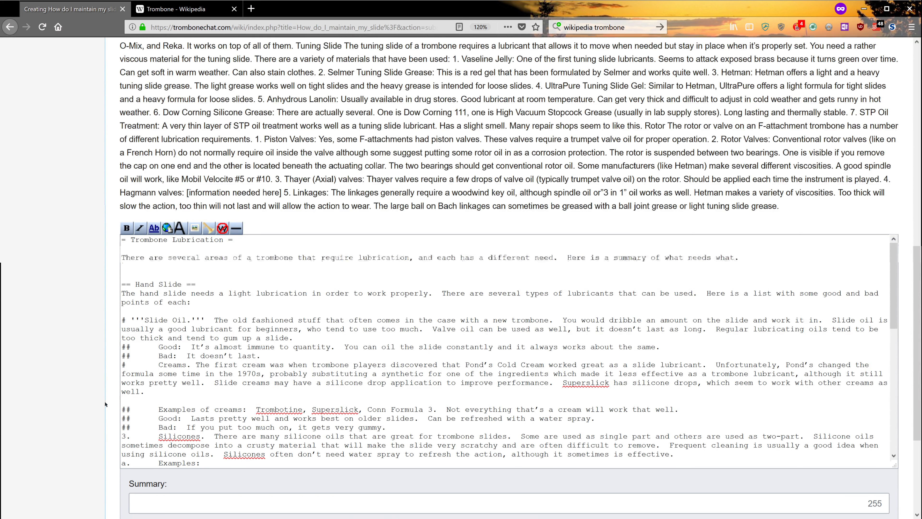
# Preview the article to check the new Creams list markup
pyautogui.scroll(-3, 231, 445)
pyautogui.click(229, 431)
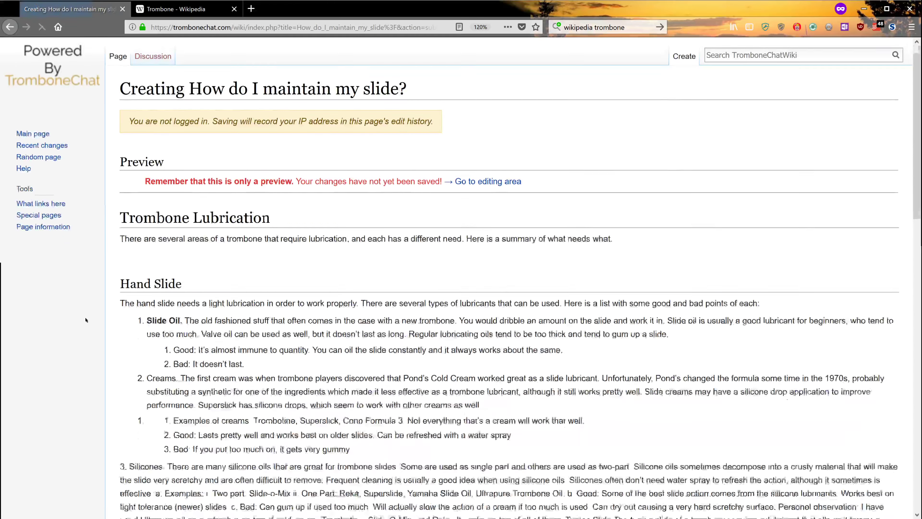
pyautogui.scroll(-5, 144, 246)
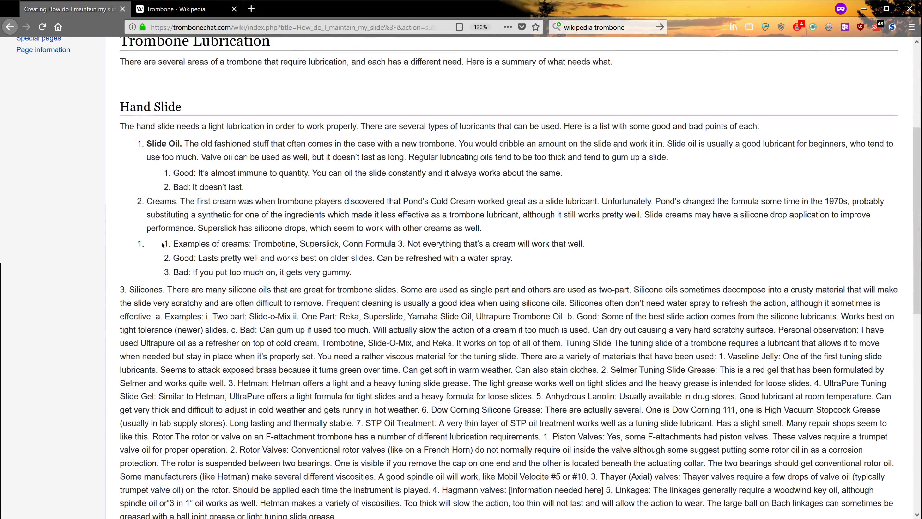
pyautogui.scroll(-12, 162, 244)
# Delete the blank line above '## Examples of creams' so the sub-points nest under Creams
pyautogui.click(137, 253)
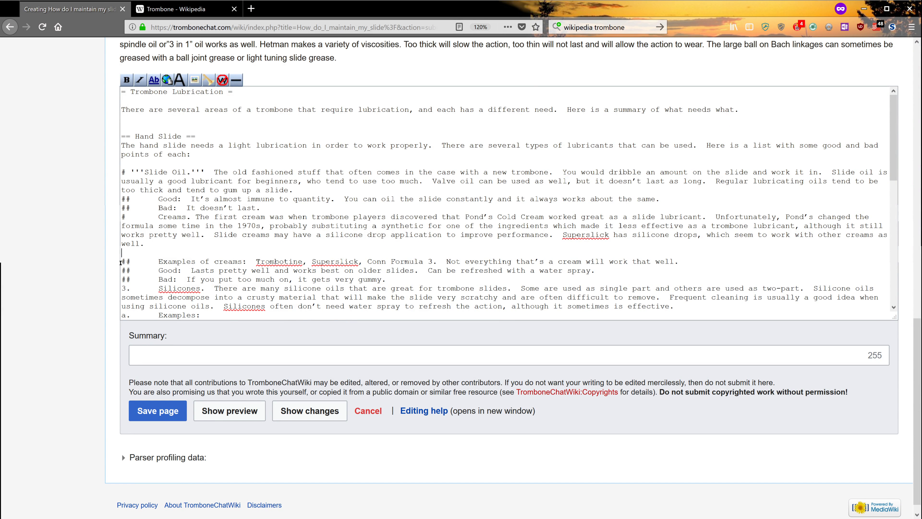
pyautogui.doubleClick(132, 261)
pyautogui.click(125, 262)
pyautogui.doubleClick(126, 262)
pyautogui.click(122, 262)
pyautogui.moveTo(121, 262); pyautogui.dragTo(126, 262)
pyautogui.doubleClick(129, 262)
pyautogui.doubleClick(132, 269)
pyautogui.press('Right')
pyautogui.click(124, 252)
pyautogui.press('BackSpace')
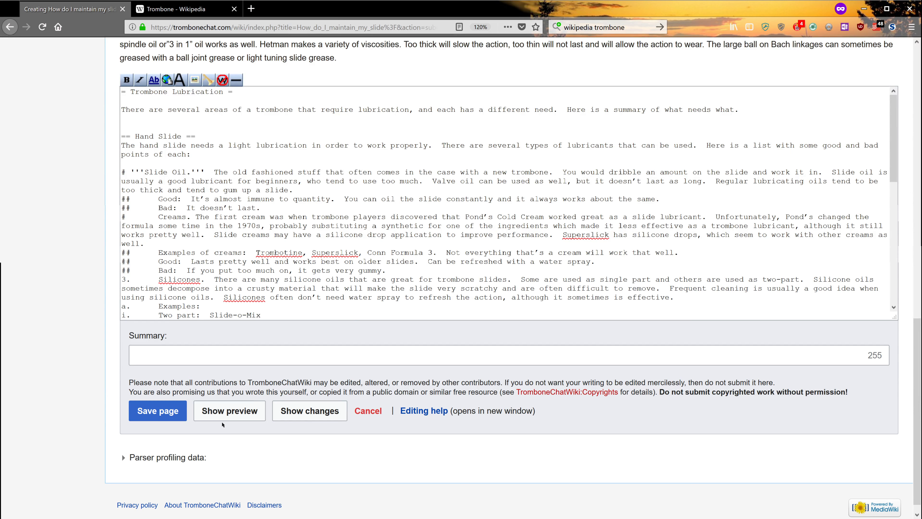
pyautogui.click(224, 414)
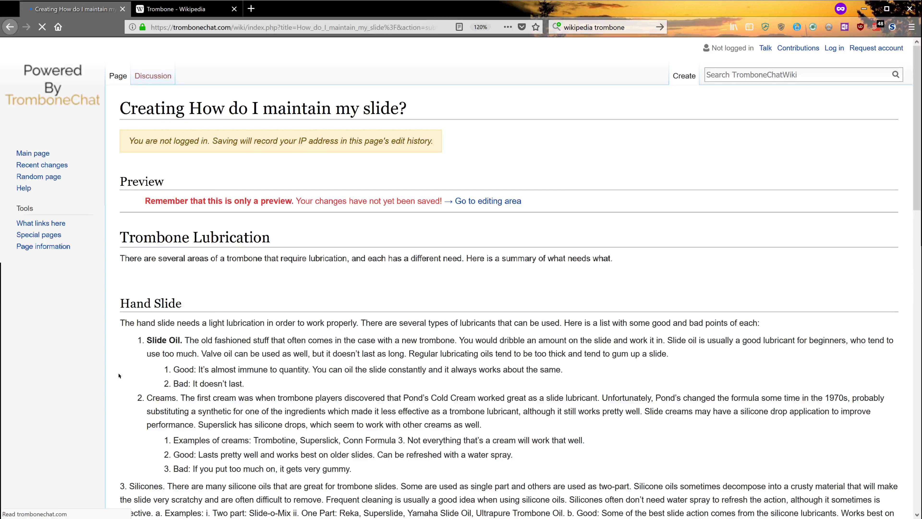
pyautogui.scroll(-2, 119, 375)
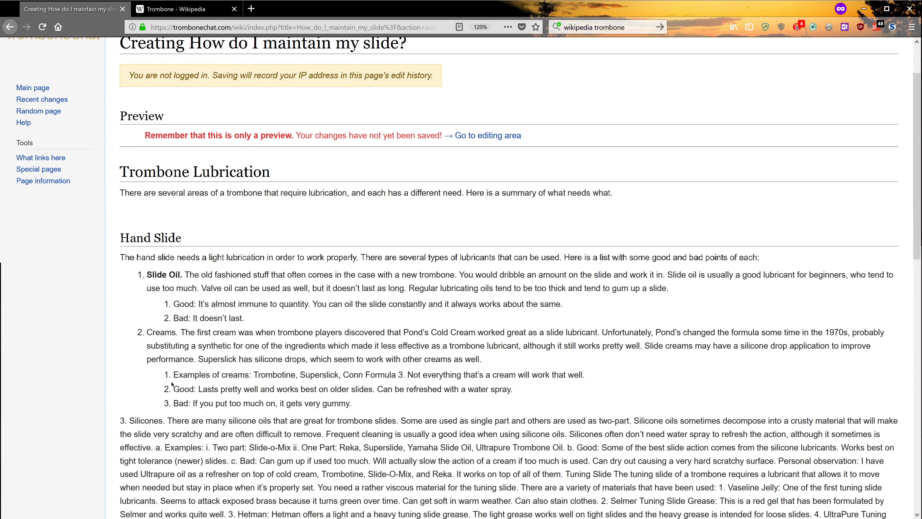
pyautogui.moveTo(173, 374); pyautogui.dragTo(171, 403)
pyautogui.click(171, 403)
pyautogui.scroll(-15, 232, 515)
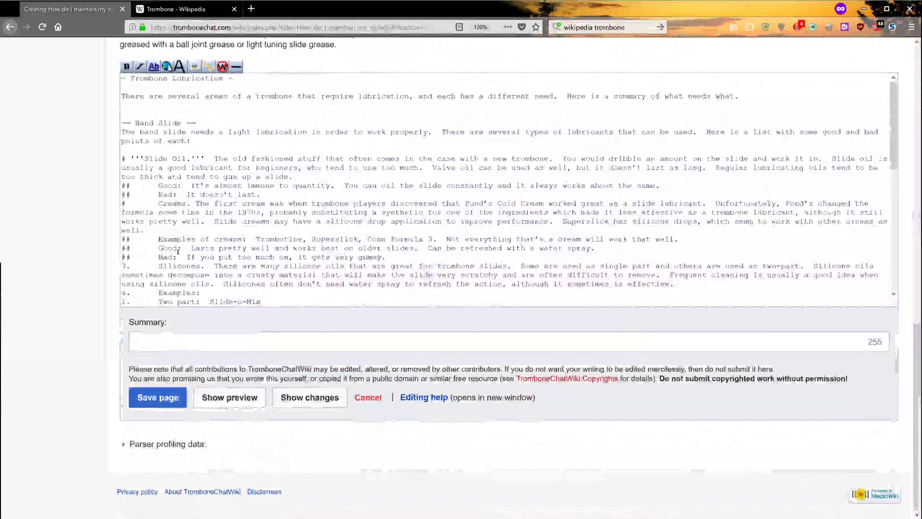
# Bold the Good:, Bad:, Creams. and Examples of creams: labels, plus the second Good: and Bad:
pyautogui.moveTo(158, 187); pyautogui.dragTo(190, 204)
pyautogui.click(126, 66)
pyautogui.click(127, 67)
pyautogui.click(126, 66)
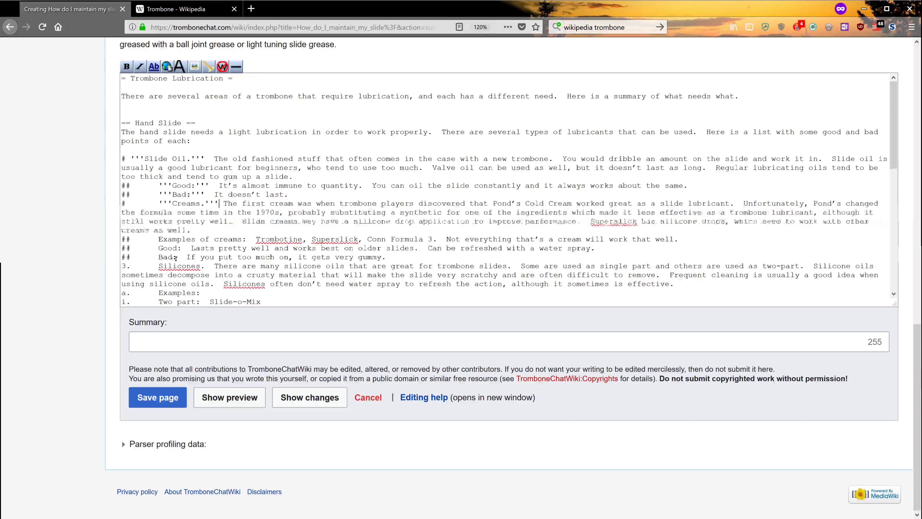
pyautogui.moveTo(158, 239); pyautogui.dragTo(246, 240)
pyautogui.click(127, 68)
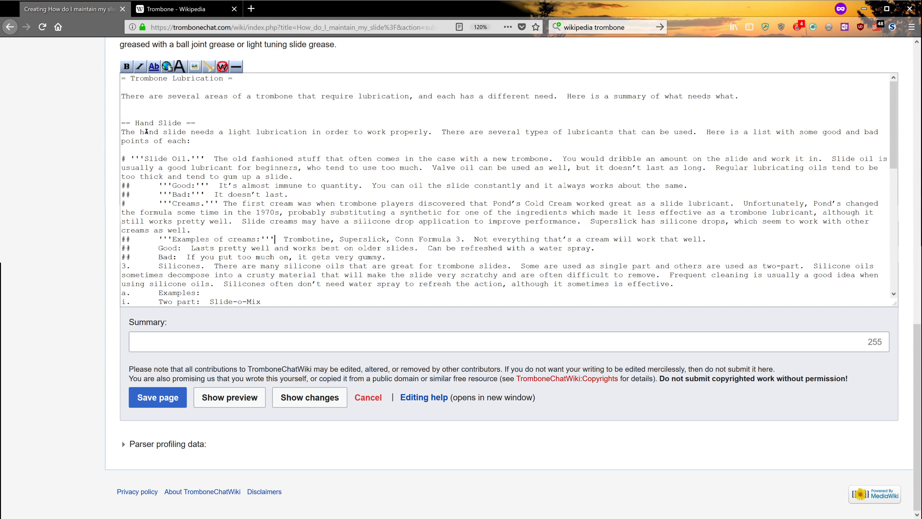
pyautogui.moveTo(180, 248); pyautogui.dragTo(158, 257)
pyautogui.click(127, 66)
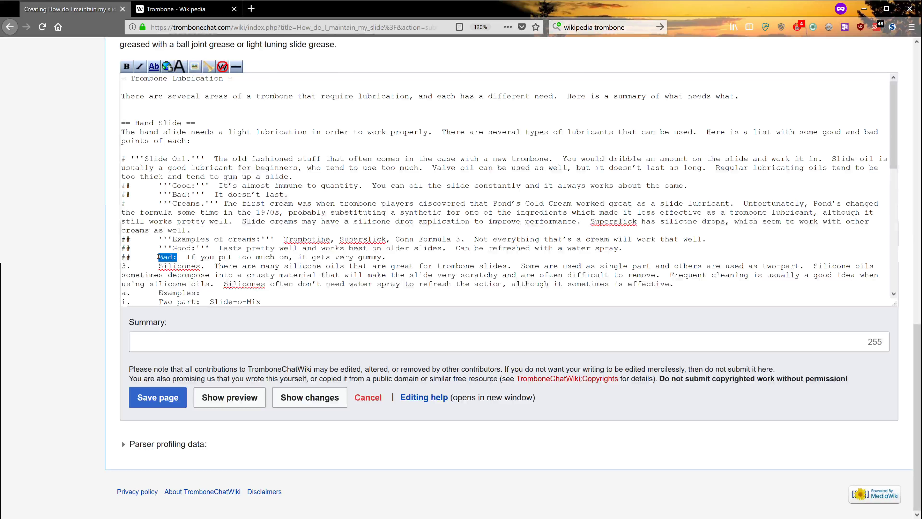
pyautogui.click(127, 67)
# Replace '3.' before Silicones with # and convert the 'a.' before Examples into a sub-item
pyautogui.scroll(-2, 156, 220)
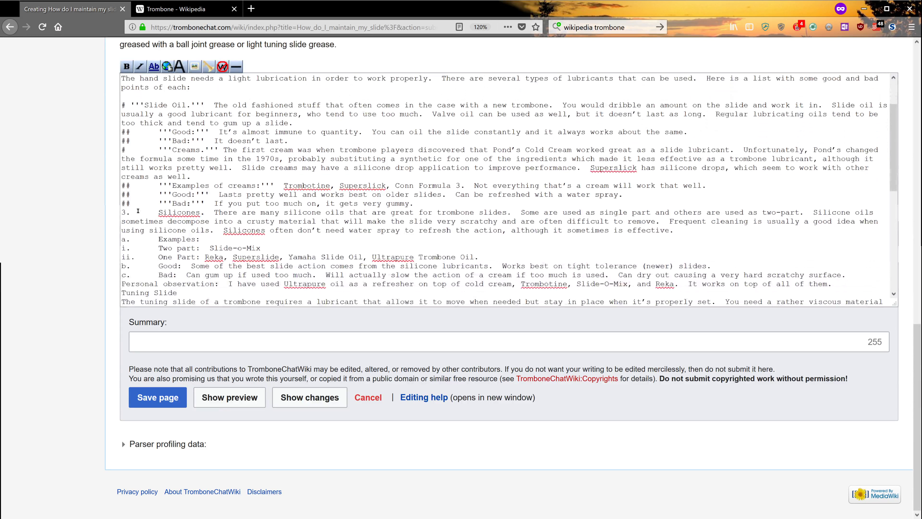
pyautogui.press('Home')
pyautogui.press('Delete')
pyautogui.press('Delete')
pyautogui.write('#')
pyautogui.press('Down')
pyautogui.press('Down')
pyautogui.press('Down')
pyautogui.press('Delete')
pyautogui.press('BackSpace')
pyautogui.write('#')
# Replace the i., ii., b. and c. markers before Two part, One Part, Good and Bad with ###
pyautogui.press('Down')
pyautogui.press('BackSpace')
pyautogui.press('BackSpace')
pyautogui.write('###')
pyautogui.press('Down')
pyautogui.press('BackSpace')
pyautogui.press('BackSpace')
pyautogui.press('BackSpace')
pyautogui.write('###')
pyautogui.press('BackSpace')
pyautogui.press('BackSpace')
pyautogui.press('BackSpace')
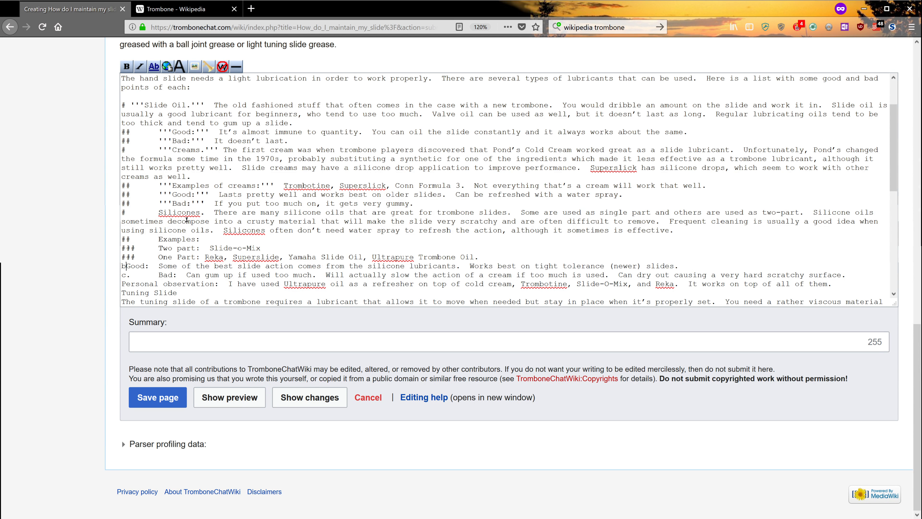
pyautogui.write('###')
pyautogui.press('Down')
pyautogui.press('BackSpace')
pyautogui.press('BackSpace')
pyautogui.press('BackSpace')
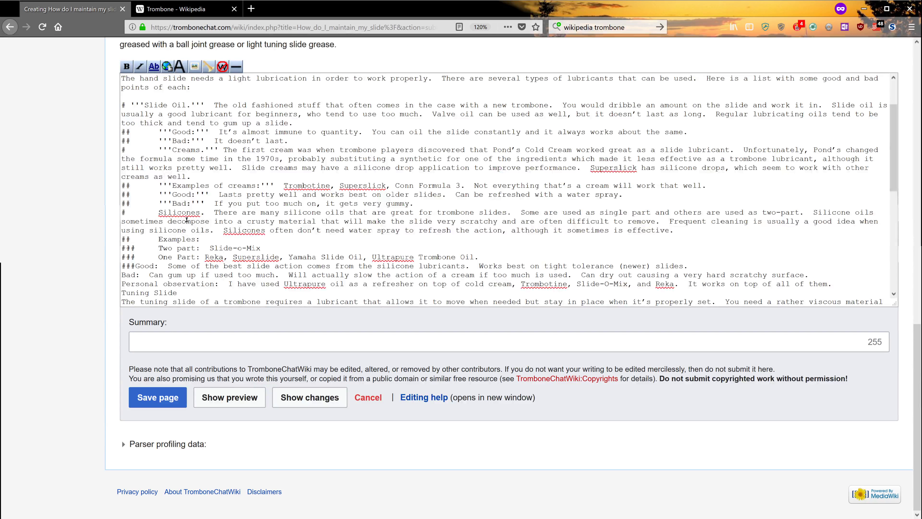
# Add ### before Bad: and preview the updated Silicones list
pyautogui.write('###')
pyautogui.click(241, 405)
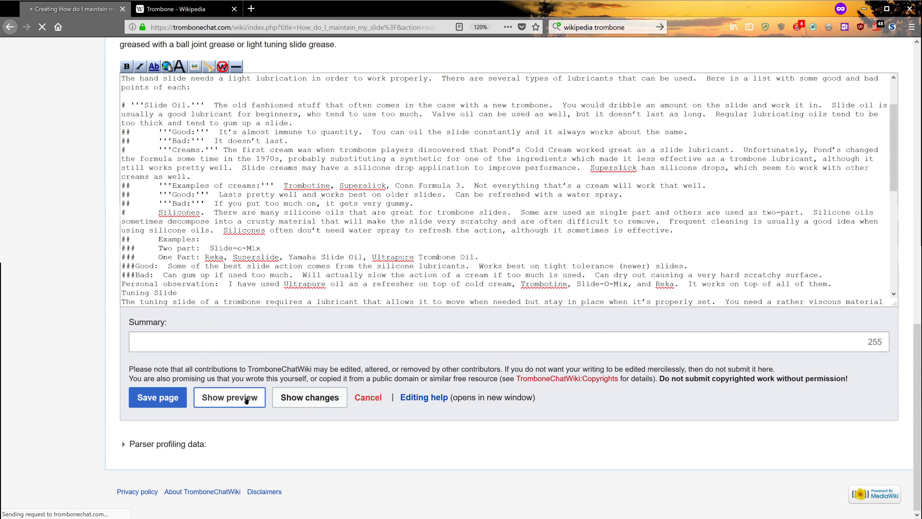
pyautogui.scroll(-4, 90, 385)
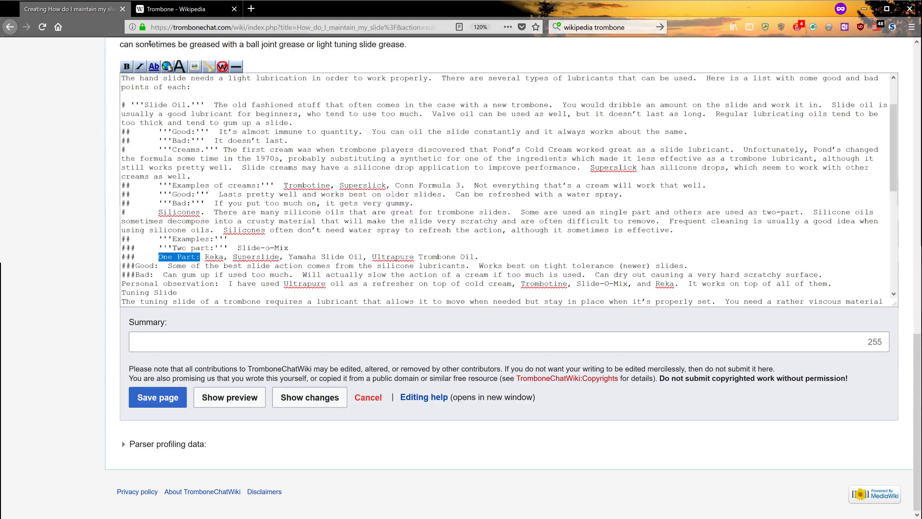
# Make 'One Part:' and 'Silicones.' bold
pyautogui.click(127, 66)
pyautogui.moveTo(159, 212); pyautogui.dragTo(204, 212)
pyautogui.click(126, 66)
pyautogui.scroll(-3, 184, 182)
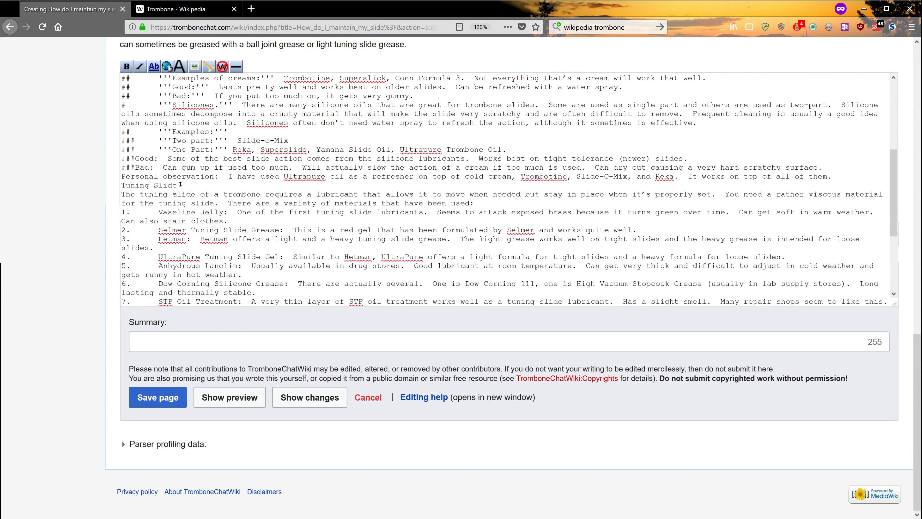
# Add blank lines above and below the Personal observation paragraph, before Tuning Slide
pyautogui.click(184, 184)
pyautogui.click(219, 177)
pyautogui.press('Return')
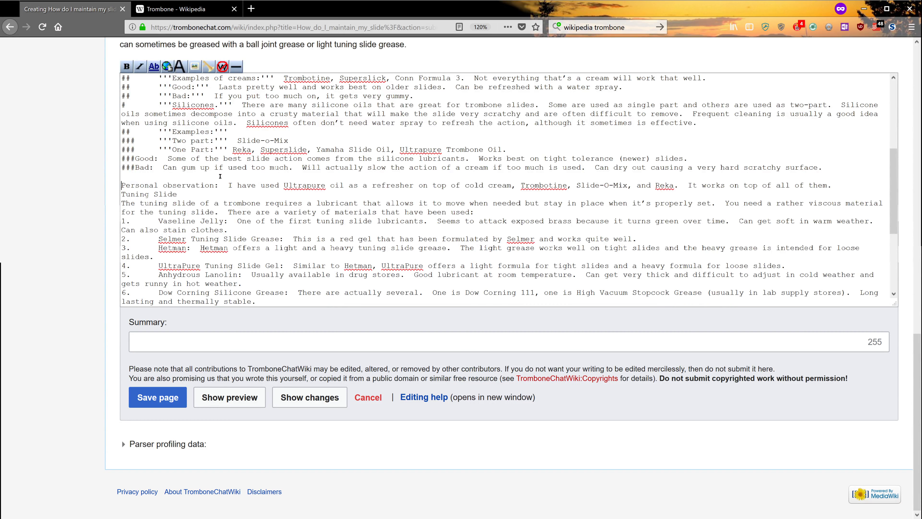
pyautogui.press('Down')
pyautogui.press('Return')
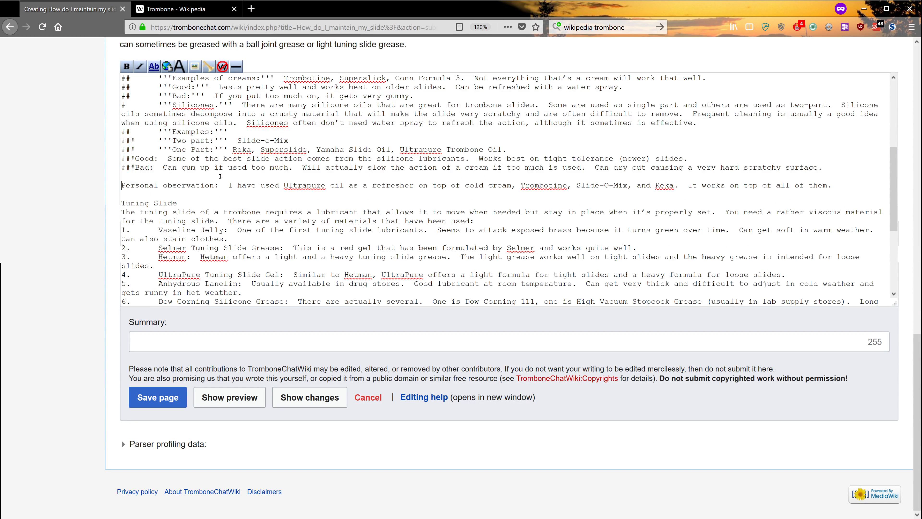
pyautogui.hotkey('shift', 'End')
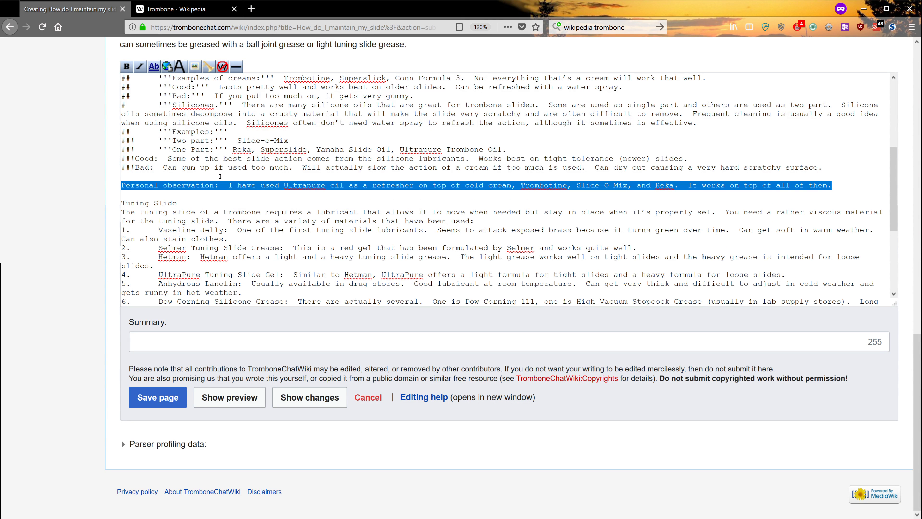
pyautogui.click(184, 202)
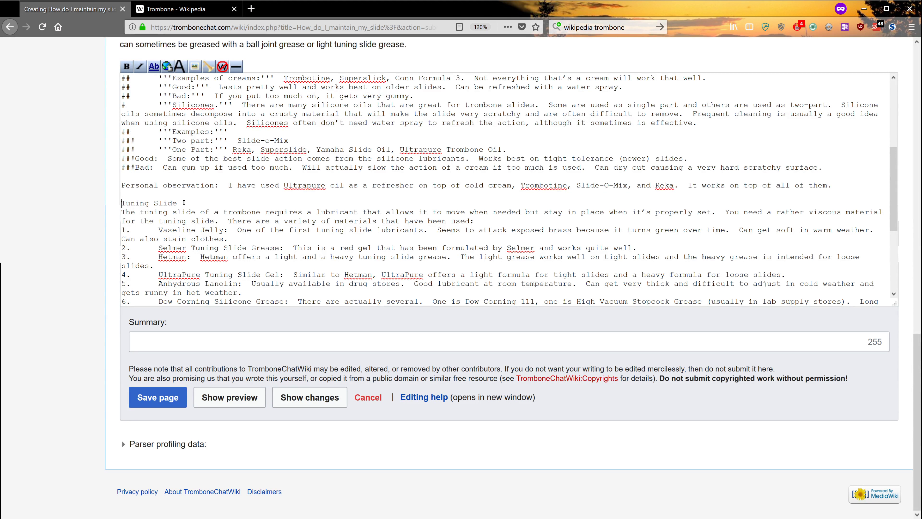
# Wrap Tuning Slide in == to make it a section heading, with a blank line below
pyautogui.write('==')
pyautogui.press('End')
pyautogui.write('==')
pyautogui.press('Down')
pyautogui.press('Down')
pyautogui.press('Return')
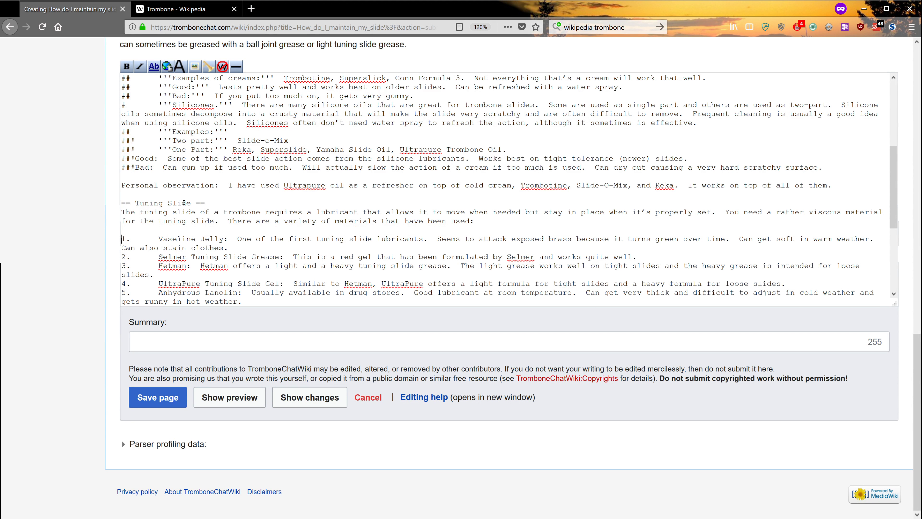
# Replace the old numbering of Vaseline Jelly, Selmer and Hetman items with # list markers
pyautogui.press('Delete')
pyautogui.write('#')
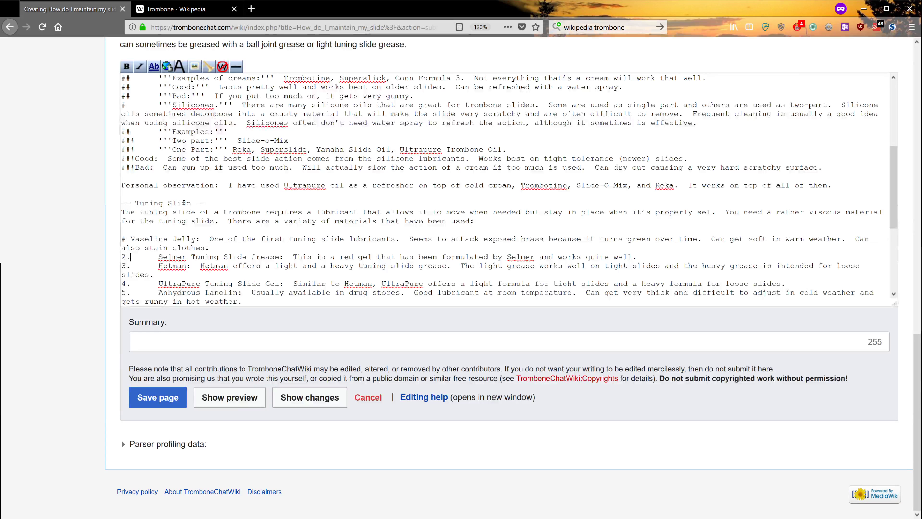
pyautogui.press('BackSpace')
pyautogui.press('BackSpace')
pyautogui.write('#')
pyautogui.press('Delete')
pyautogui.press('Down')
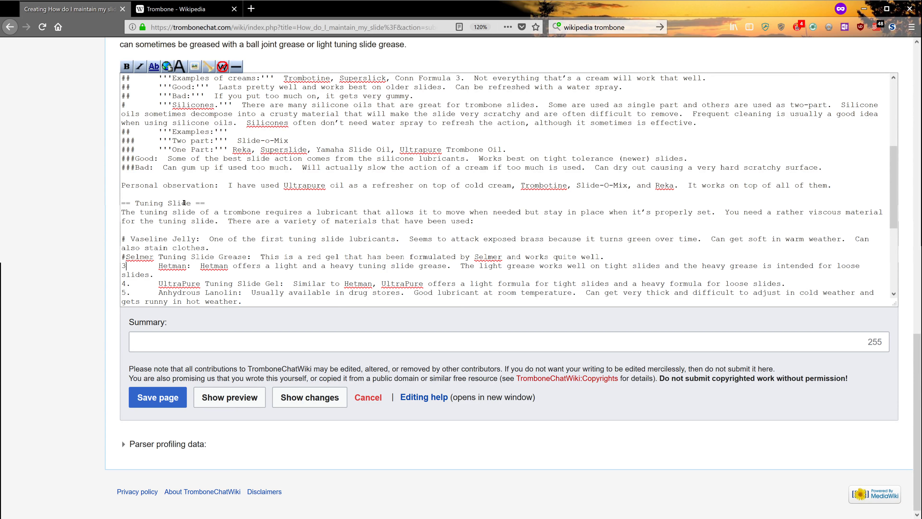
pyautogui.press('BackSpace')
pyautogui.press('Delete')
pyautogui.write('#')
pyautogui.press('Up')
pyautogui.press('Up')
pyautogui.press('Up')
pyautogui.press('Delete')
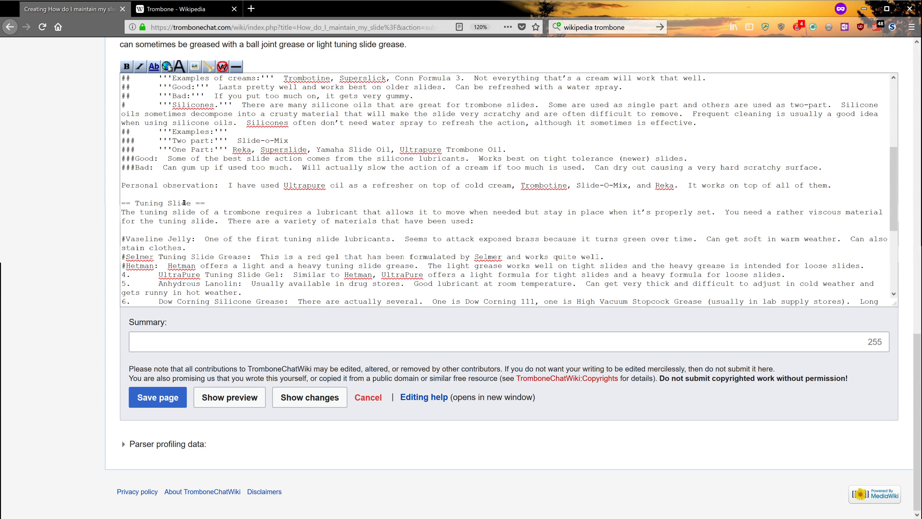
# Bold the labels Vaseline Jelly:, Selmer Tuning Slide Grease: and Hetman:
pyautogui.hotkey('ctrl', 'shift', 'Right')
pyautogui.hotkey('ctrl', 'shift', 'Right')
pyautogui.hotkey('shift', 'Left')
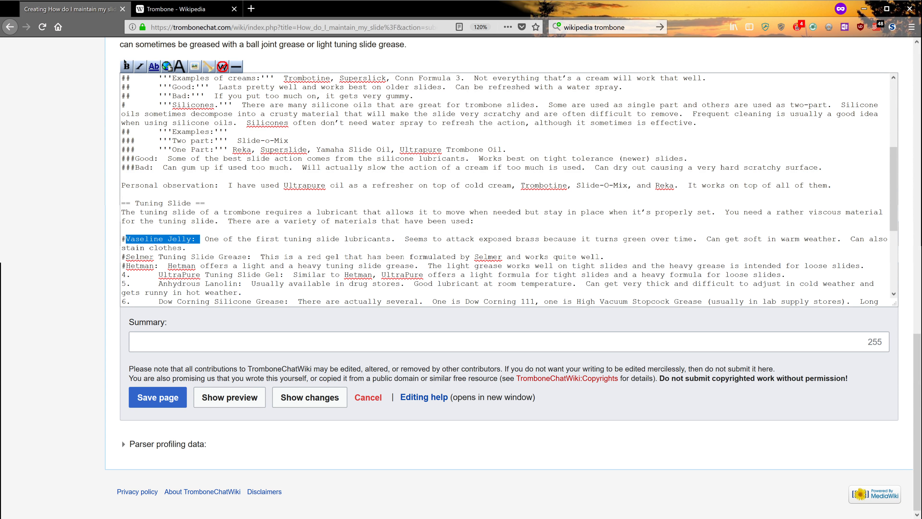
pyautogui.click(126, 66)
pyautogui.moveTo(126, 256); pyautogui.dragTo(252, 255)
pyautogui.click(126, 65)
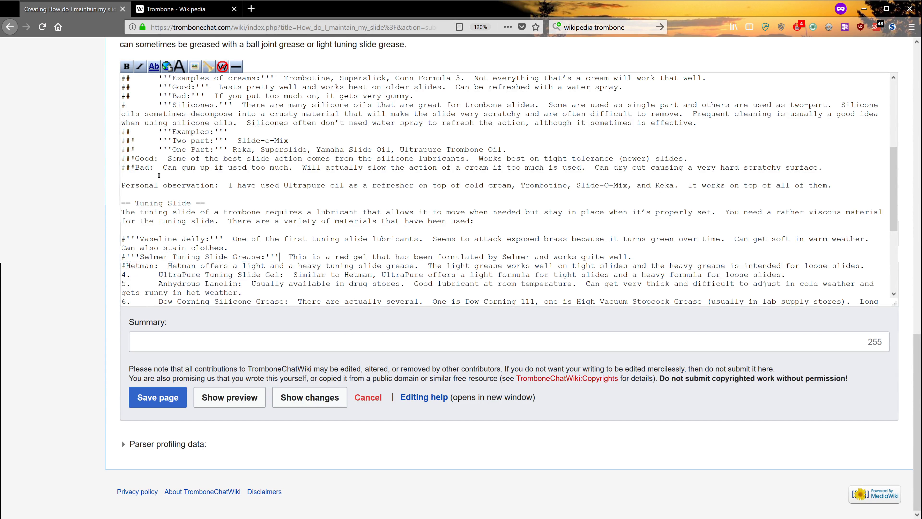
pyautogui.moveTo(126, 266); pyautogui.dragTo(158, 266)
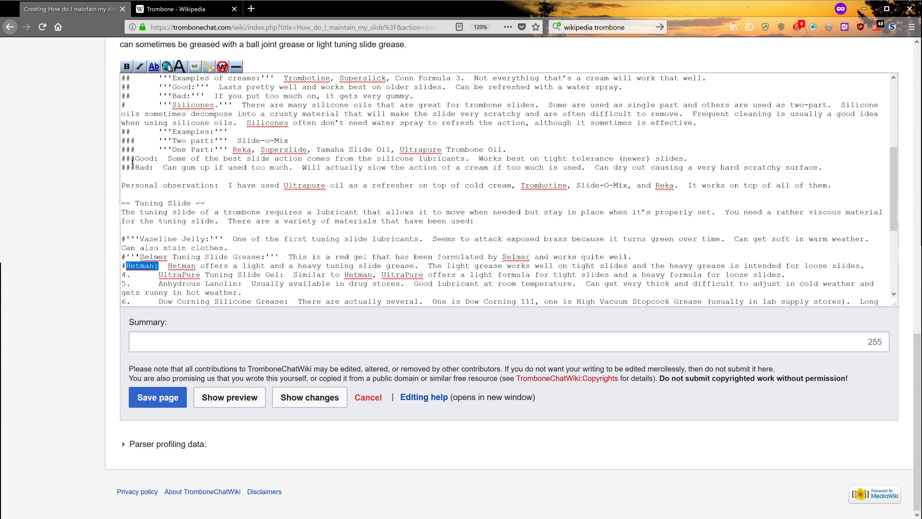
pyautogui.click(126, 66)
# Turn the UltraPure item into a # list item with a bold 'UltraPure Tuning Slide Gel:' label
pyautogui.scroll(-2, 155, 228)
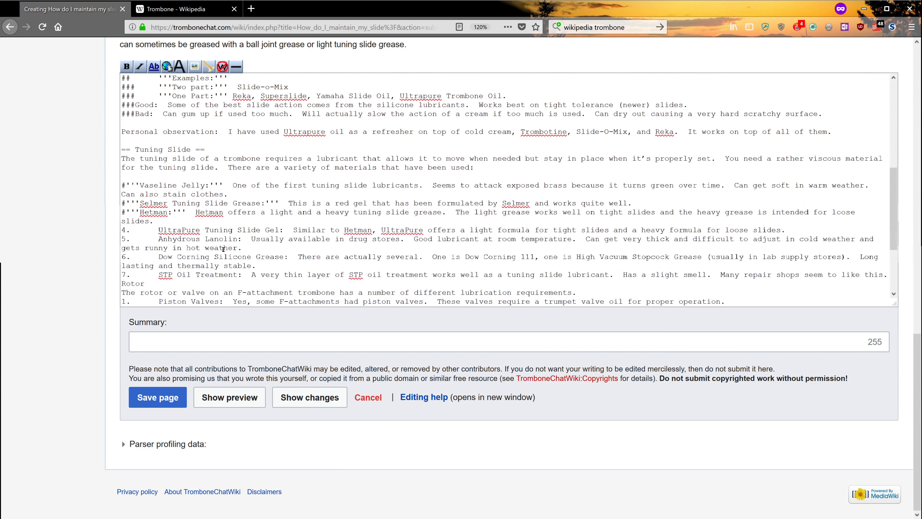
pyautogui.moveTo(158, 229); pyautogui.dragTo(121, 230)
pyautogui.press('BackSpace')
pyautogui.write('#')
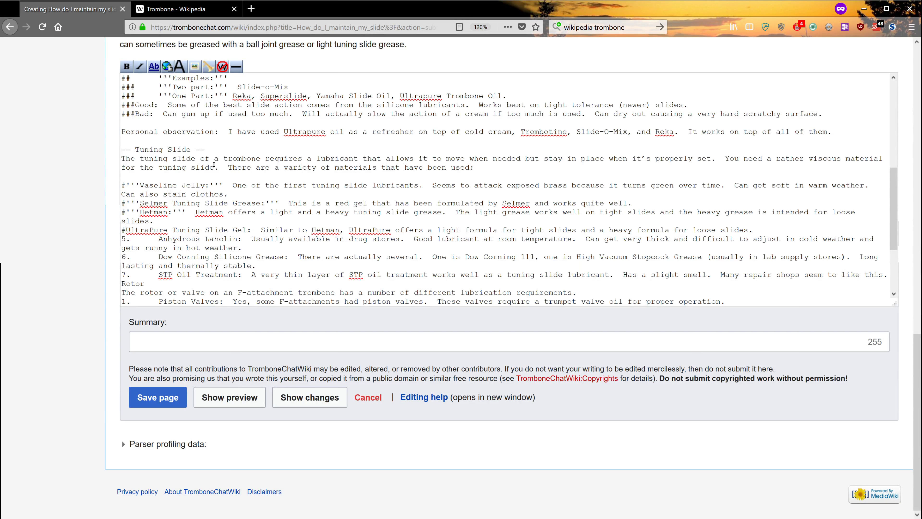
pyautogui.hotkey('ctrl', 'shift', 'Right')
pyautogui.hotkey('ctrl', 'shift', 'Right')
pyautogui.hotkey('ctrl', 'shift', 'Right')
pyautogui.hotkey('ctrl', 'shift', 'Right')
pyautogui.hotkey('shift', 'Left')
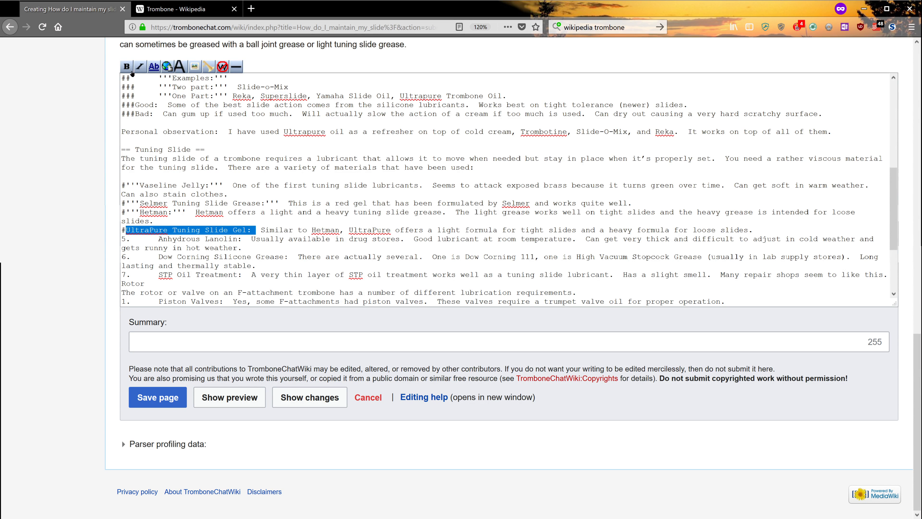
pyautogui.click(126, 66)
# Make Anhydrous Lanolin a # list item with its label bolded
pyautogui.click(136, 244)
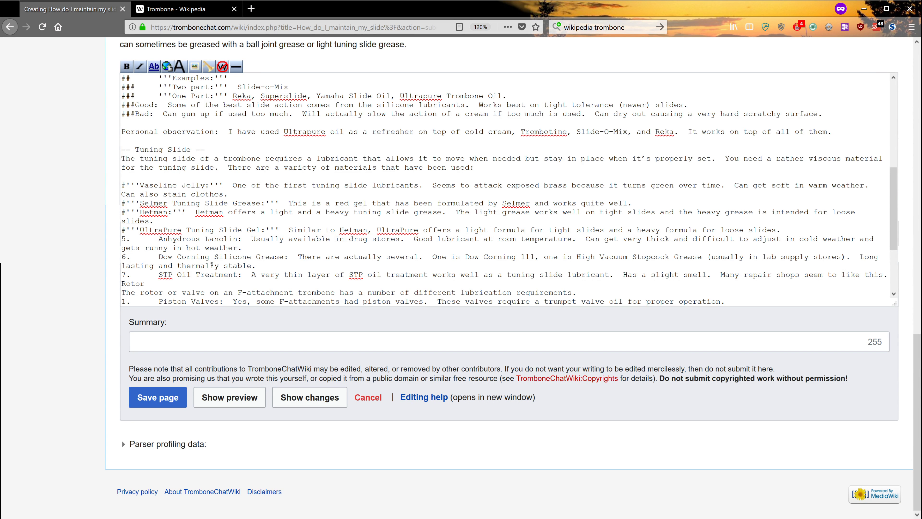
pyautogui.press('BackSpace')
pyautogui.write('#')
pyautogui.press('Delete')
pyautogui.hotkey('ctrl', 'shift', 'Right')
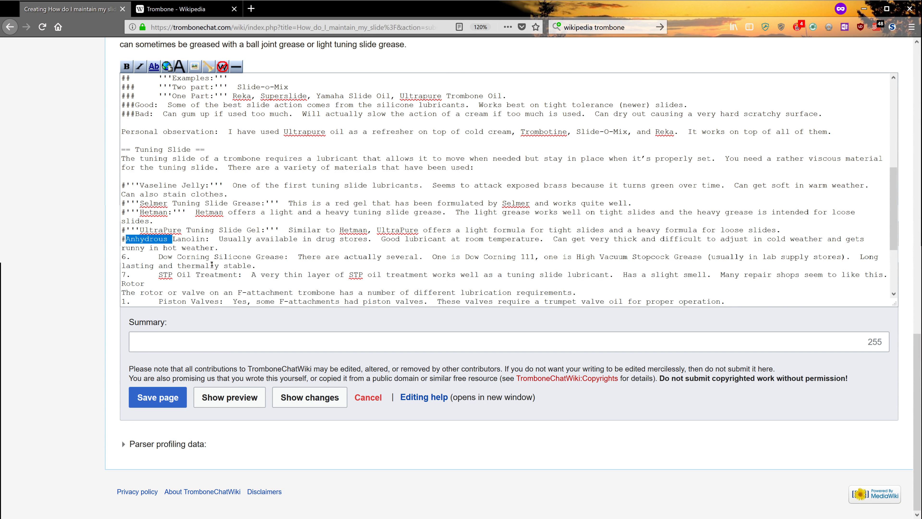
pyautogui.hotkey('ctrl', 'shift', 'Right')
pyautogui.hotkey('shift', 'Left')
pyautogui.click(126, 66)
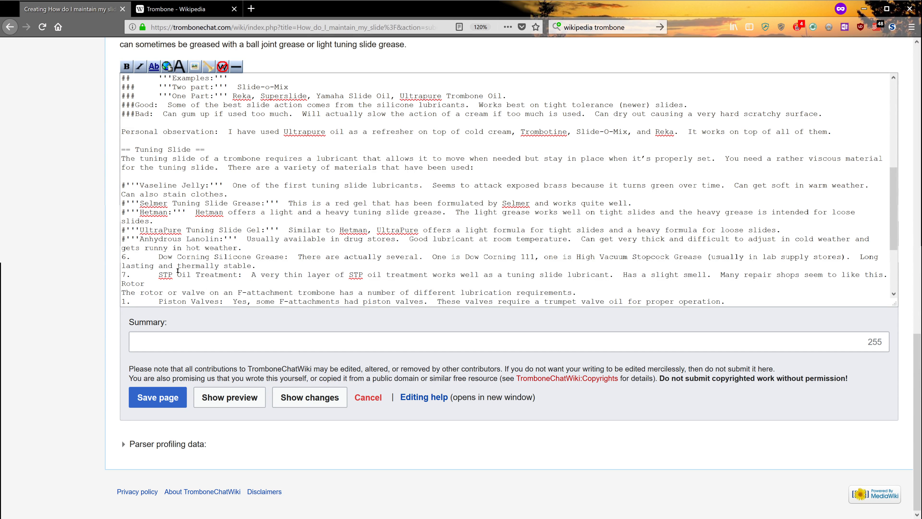
# Make Dow Corning Silicone Grease a # list item with its label bolded
pyautogui.press('Down')
pyautogui.press('Down')
pyautogui.press('Home')
pyautogui.press('Delete')
pyautogui.press('Delete')
pyautogui.write('#')
pyautogui.press('Delete')
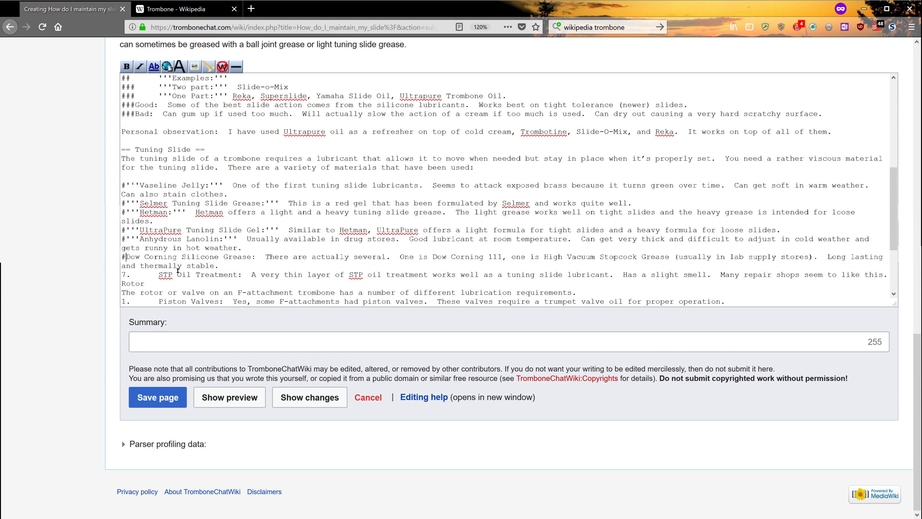
pyautogui.hotkey('ctrl', 'shift', 'Right')
pyautogui.hotkey('ctrl', 'shift', 'Right')
pyautogui.hotkey('ctrl', 'shift', 'Right')
pyautogui.hotkey('ctrl', 'shift', 'Right')
pyautogui.hotkey('ctrl', 'shift', 'Right')
pyautogui.hotkey('ctrl', 'shift', 'Left')
pyautogui.hotkey('ctrl', 'shift', 'Left')
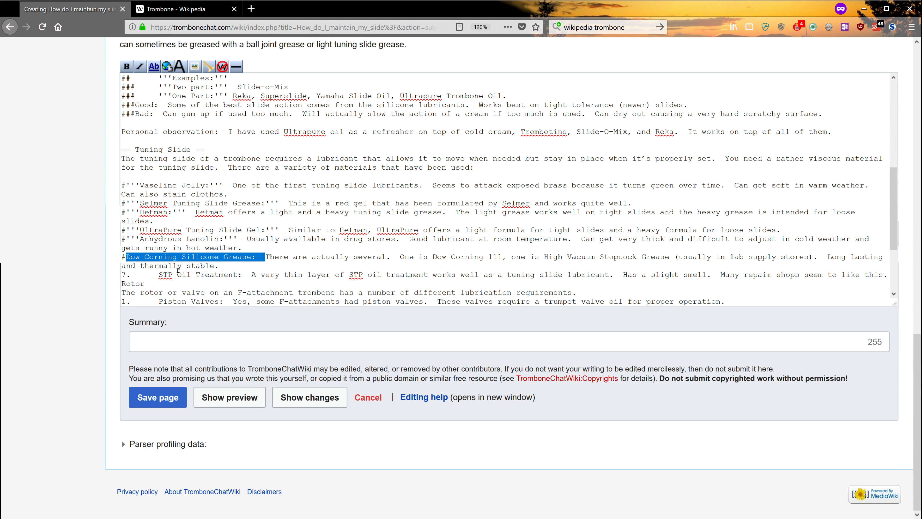
pyautogui.hotkey('ctrl', 'shift', 'Right')
pyautogui.hotkey('shift', 'Left')
pyautogui.hotkey('shift', 'Left')
pyautogui.click(127, 66)
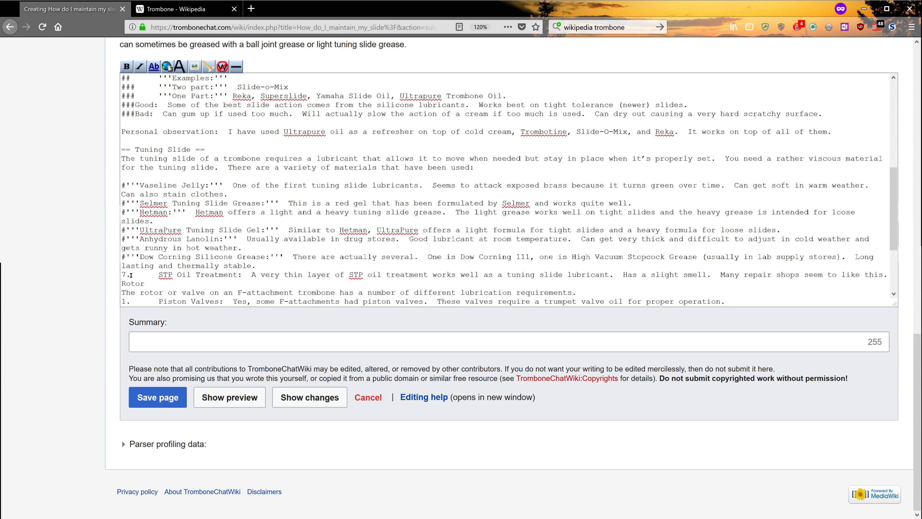
# Make STP Oil Treatment a # list item with its label bolded
pyautogui.click(152, 277)
pyautogui.press('BackSpace')
pyautogui.press('BackSpace')
pyautogui.press('BackSpace')
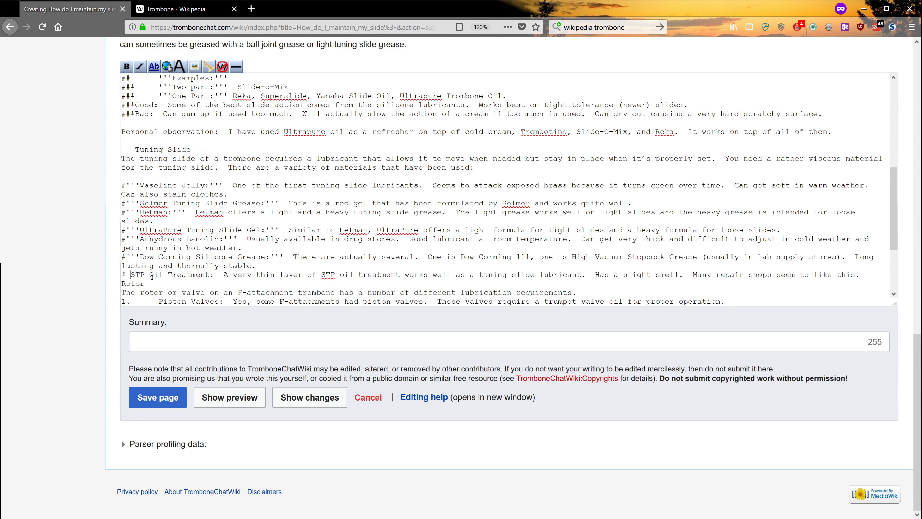
pyautogui.write('#')
pyautogui.hotkey('ctrl', 'shift', 'Right')
pyautogui.hotkey('ctrl', 'shift', 'Right')
pyautogui.hotkey('ctrl', 'shift', 'Right')
pyautogui.hotkey('shift', 'Left')
pyautogui.hotkey('shift', 'Left')
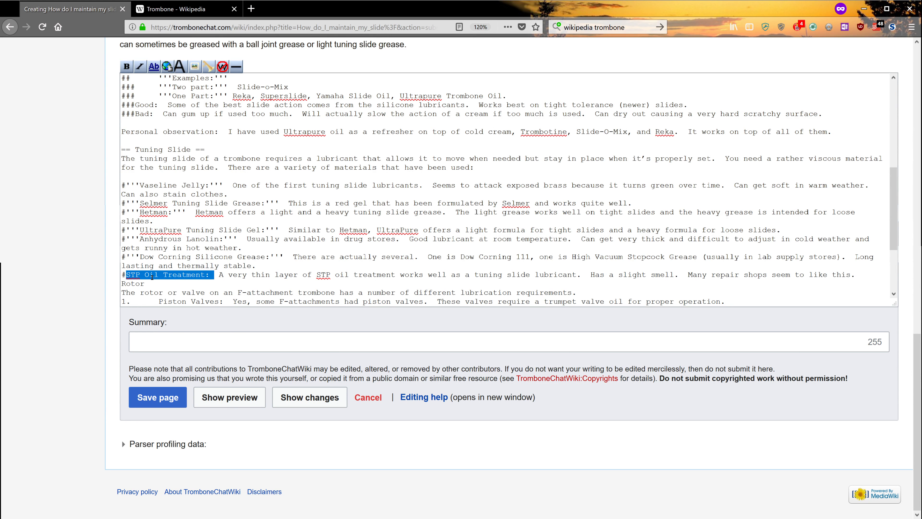
pyautogui.click(126, 66)
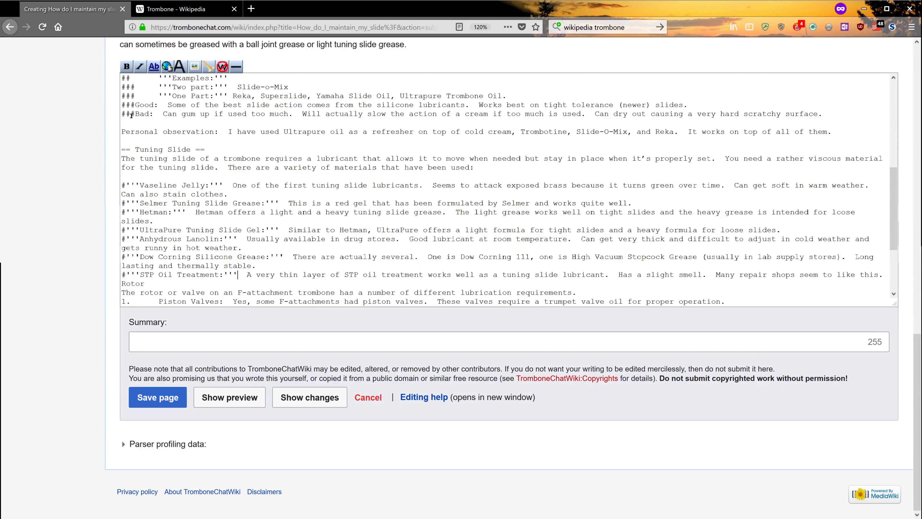
# Add a blank line above Rotor and start its == heading markup
pyautogui.scroll(-1, 140, 266)
pyautogui.scroll(-1, 140, 266)
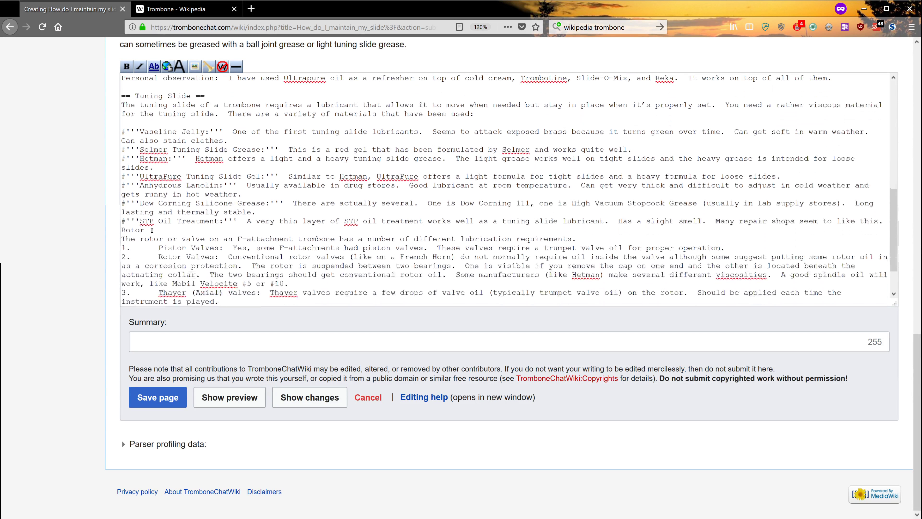
pyautogui.press('Home')
pyautogui.press('Return')
pyautogui.write('==')
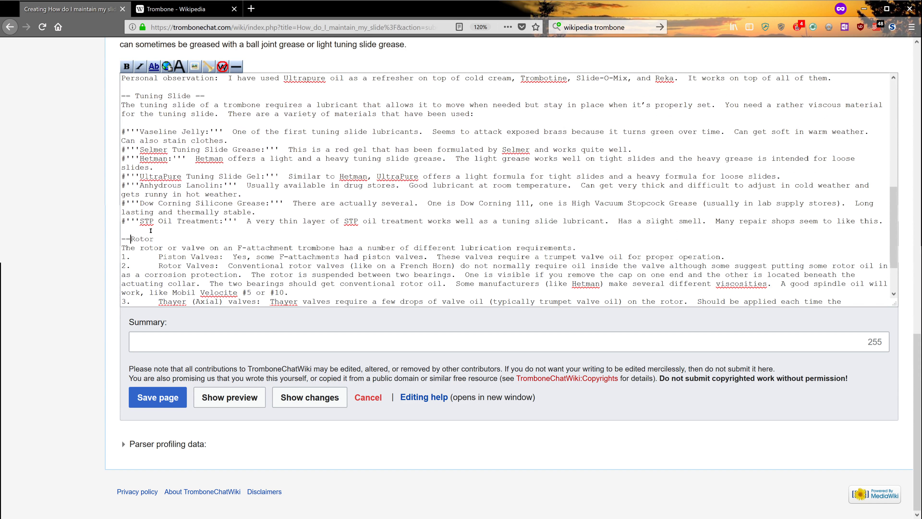
pyautogui.press('End')
# Close the Rotor heading with == and renumber Piston Valves and Rotor Valves with #
pyautogui.write('==')
pyautogui.press('Return')
pyautogui.press('Delete')
pyautogui.press('Delete')
pyautogui.press('Delete')
pyautogui.write('#')
pyautogui.press('Down')
pyautogui.press('BackSpace')
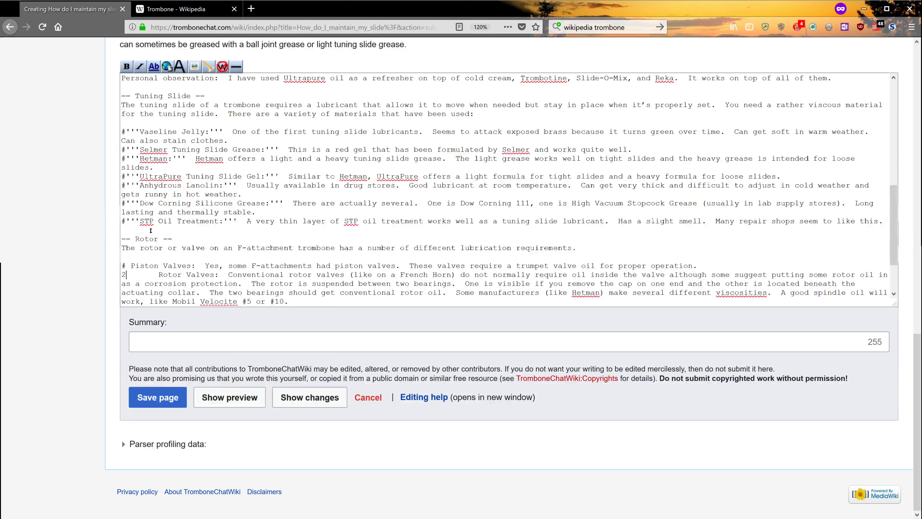
pyautogui.press('BackSpace')
pyautogui.press('Delete')
pyautogui.write('#')
# Bold the Piston Valves: and Rotor Valves: labels
pyautogui.press('Up')
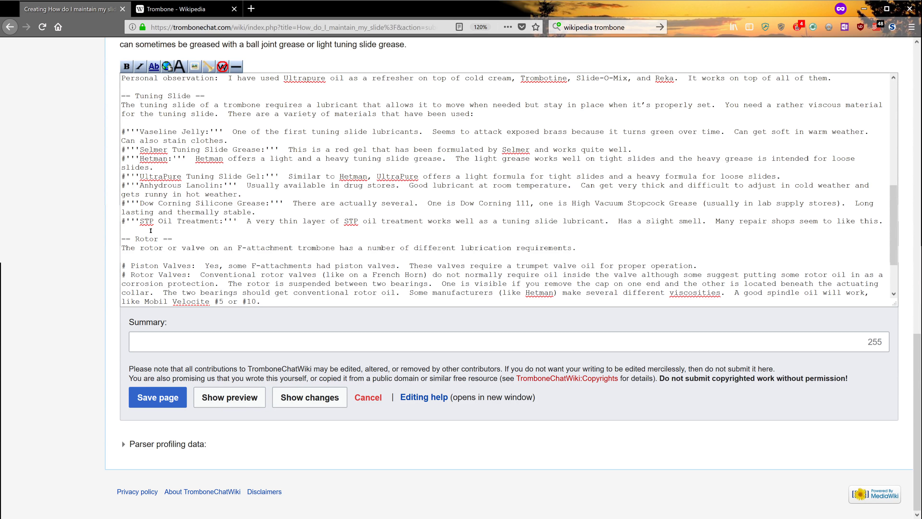
pyautogui.hotkey('ctrl', 'shift', 'Right')
pyautogui.hotkey('ctrl', 'shift', 'Right')
pyautogui.hotkey('shift', 'Left')
pyautogui.hotkey('shift', 'Left')
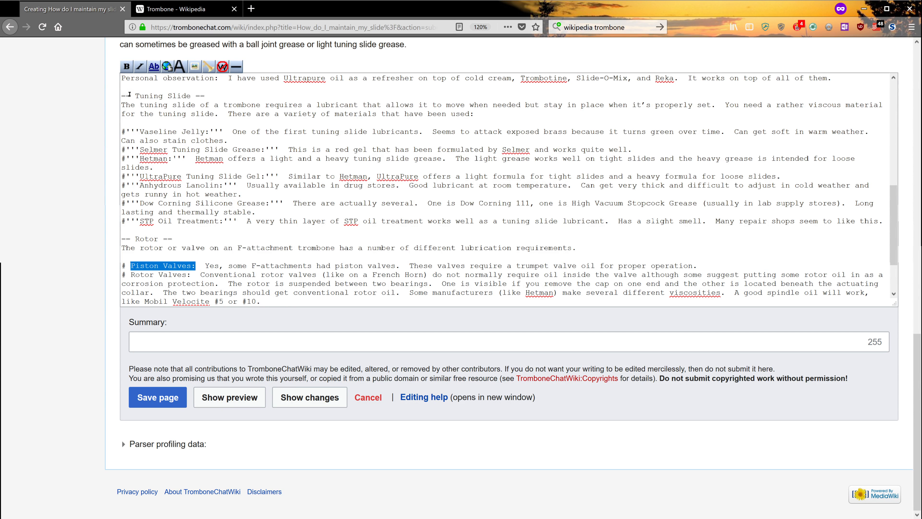
pyautogui.click(127, 66)
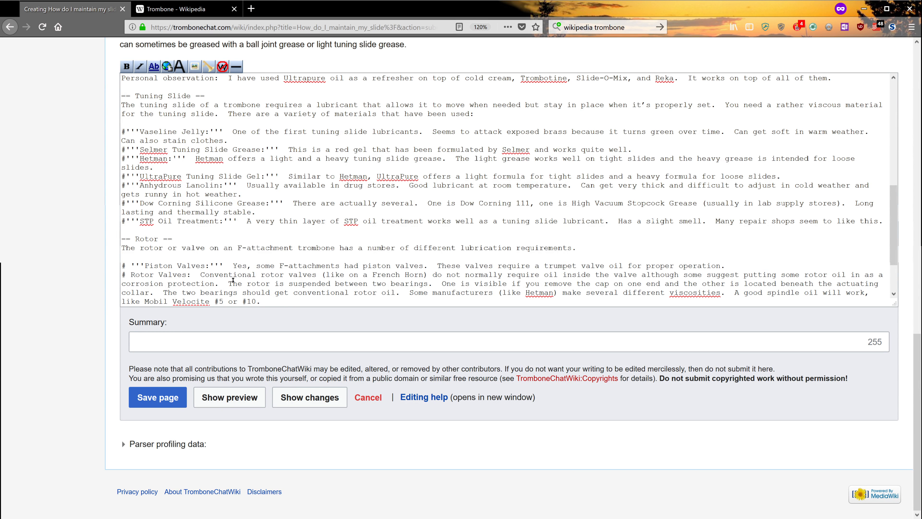
pyautogui.moveTo(192, 275); pyautogui.dragTo(131, 275)
pyautogui.click(126, 66)
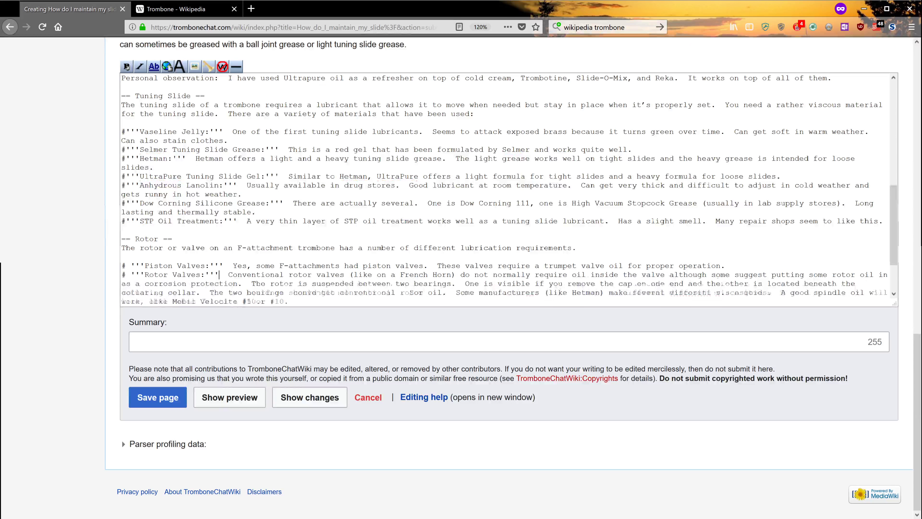
# Make Thayer (Axial) valves and Hagmann valves # list items with bold labels
pyautogui.scroll(-2, 172, 258)
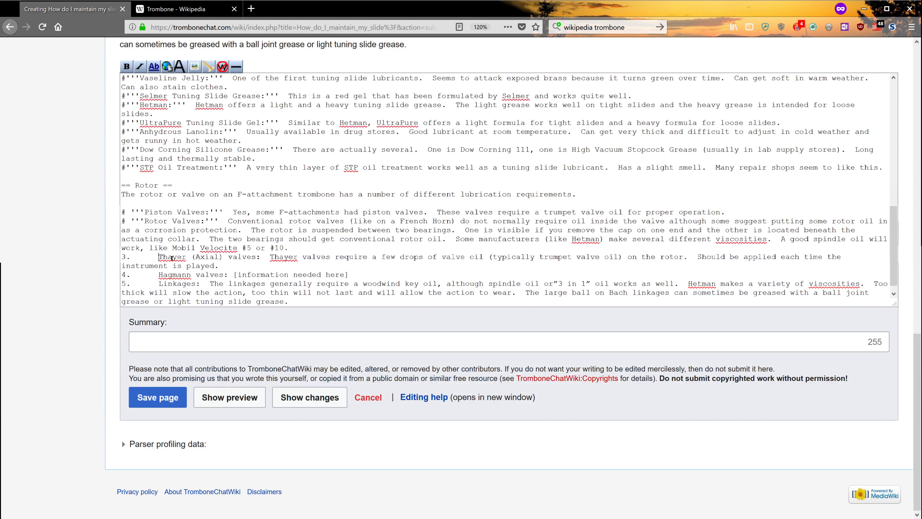
pyautogui.press('BackSpace')
pyautogui.press('BackSpace')
pyautogui.press('BackSpace')
pyautogui.write('#')
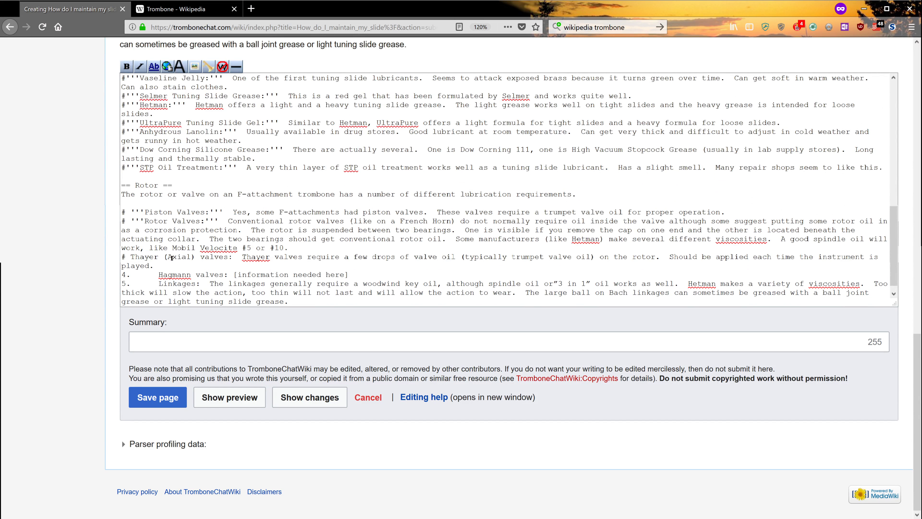
pyautogui.hotkey('ctrl', 'shift', 'Right')
pyautogui.hotkey('ctrl', 'shift', 'Right')
pyautogui.hotkey('ctrl', 'shift', 'Right')
pyautogui.hotkey('ctrl', 'shift', 'Right')
pyautogui.hotkey('shift', 'Left')
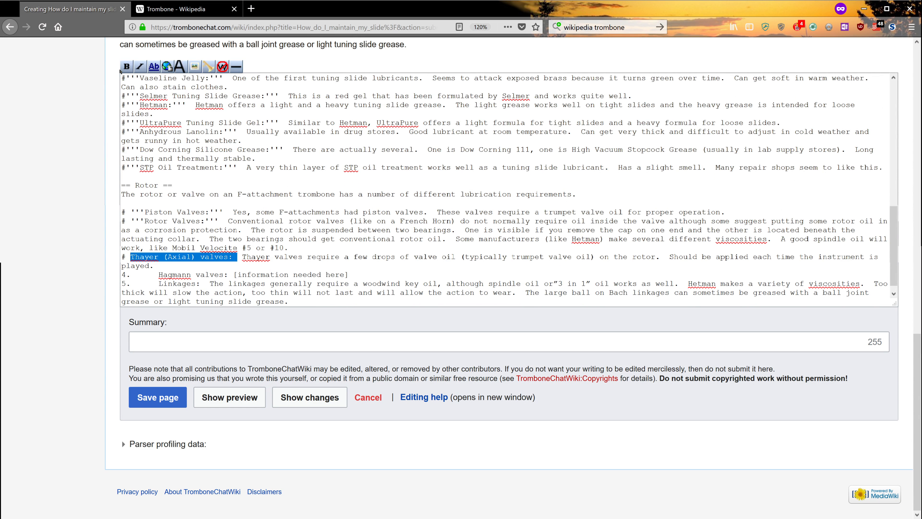
pyautogui.click(126, 66)
pyautogui.click(228, 265)
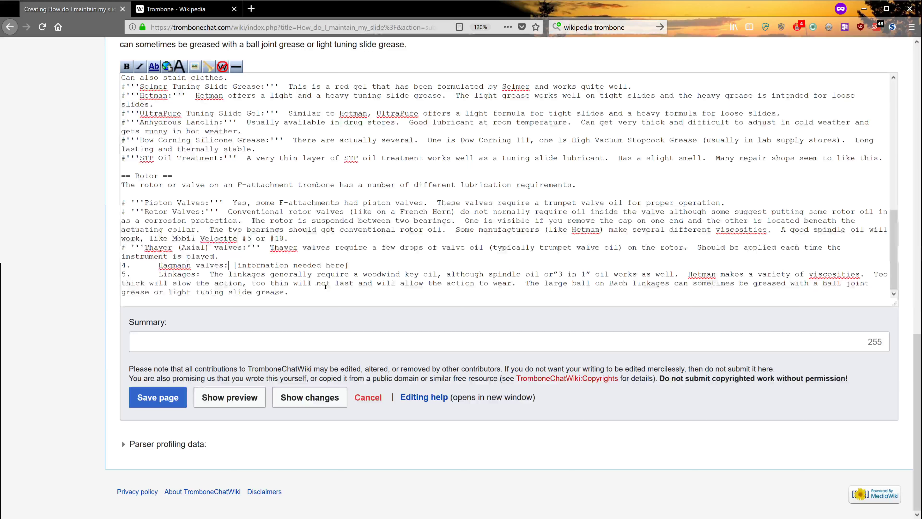
pyautogui.hotkey('shift', 'Home')
pyautogui.write('# Hagmann valves:')
pyautogui.hotkey('ctrl', 'shift', 'Left')
pyautogui.hotkey('ctrl', 'shift', 'Left')
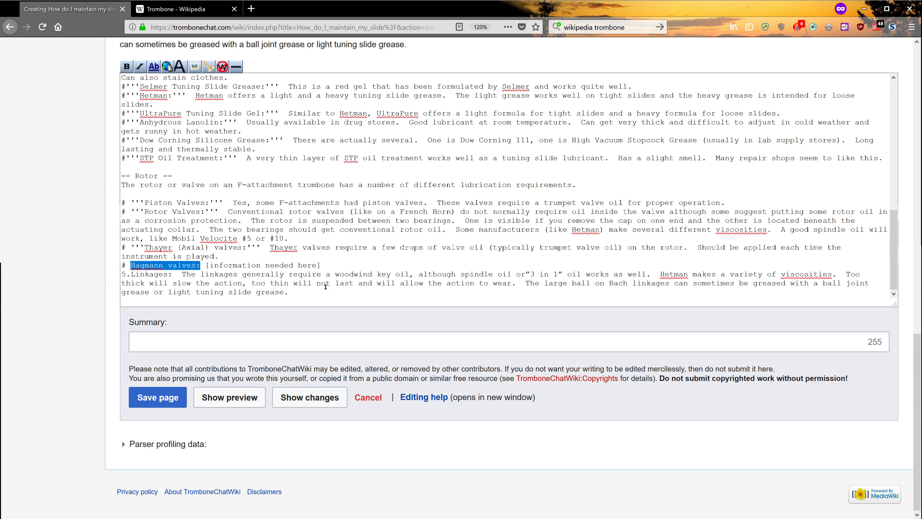
pyautogui.click(126, 67)
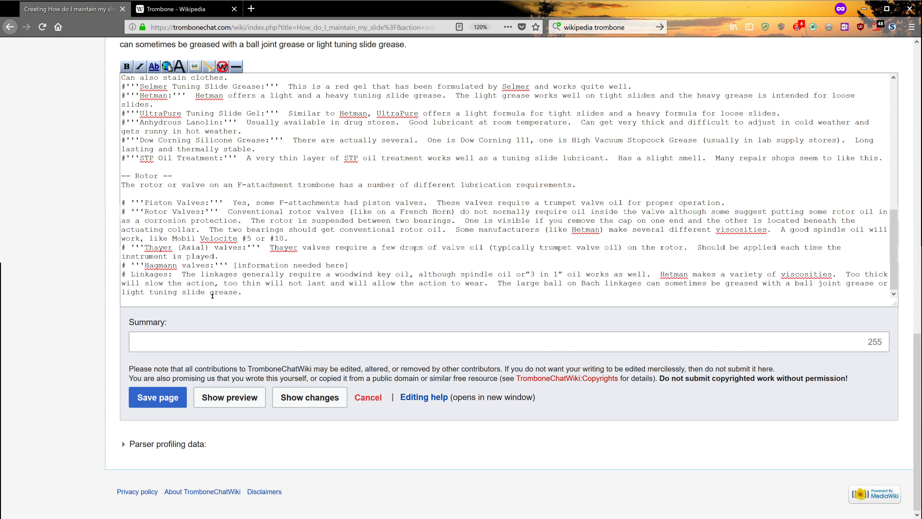
# Number the Linkages item with # and bold its 'Linkages:' label
pyautogui.write('#')
pyautogui.hotkey('shift', 'Down')
pyautogui.hotkey('shift', 'Up')
pyautogui.hotkey('shift', 'Left')
pyautogui.click(126, 66)
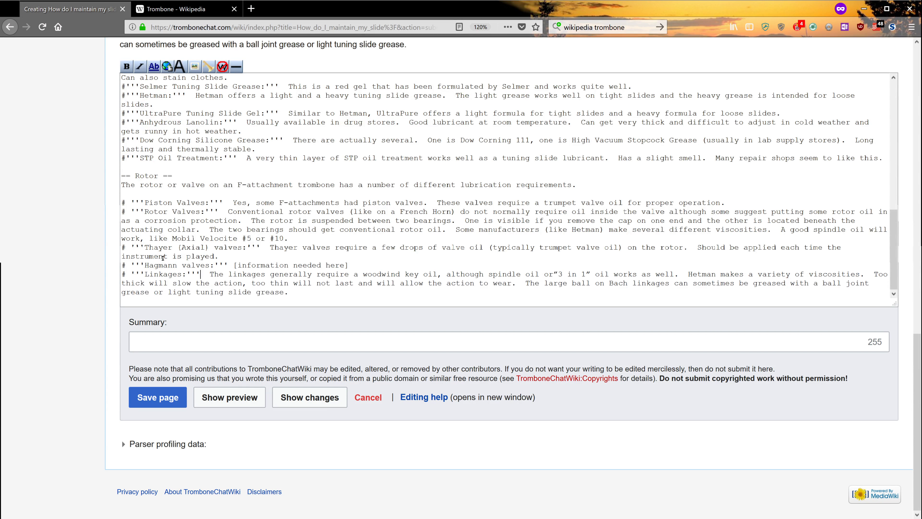
pyautogui.click(196, 338)
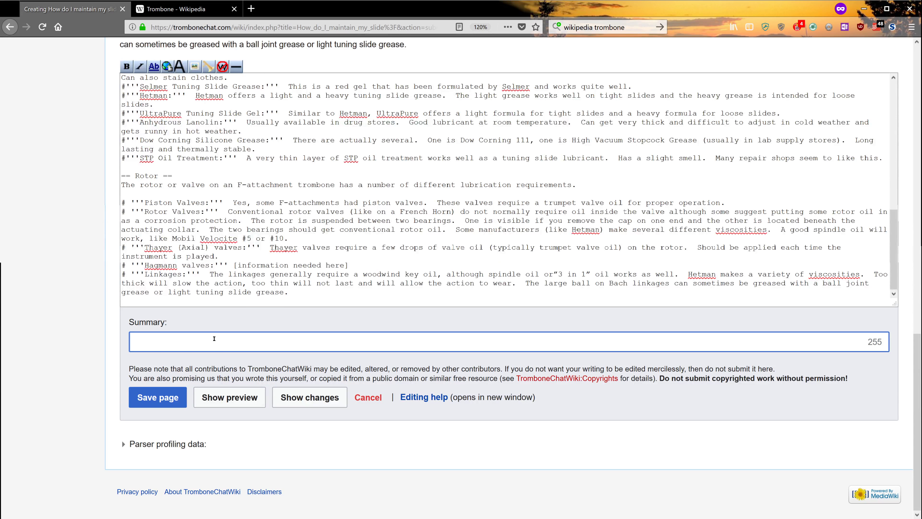
# Enter an edit summary and rework its start to 'Added information about lubricating valve sections'
pyautogui.write('Added Rotor, Tuningslide, and ')
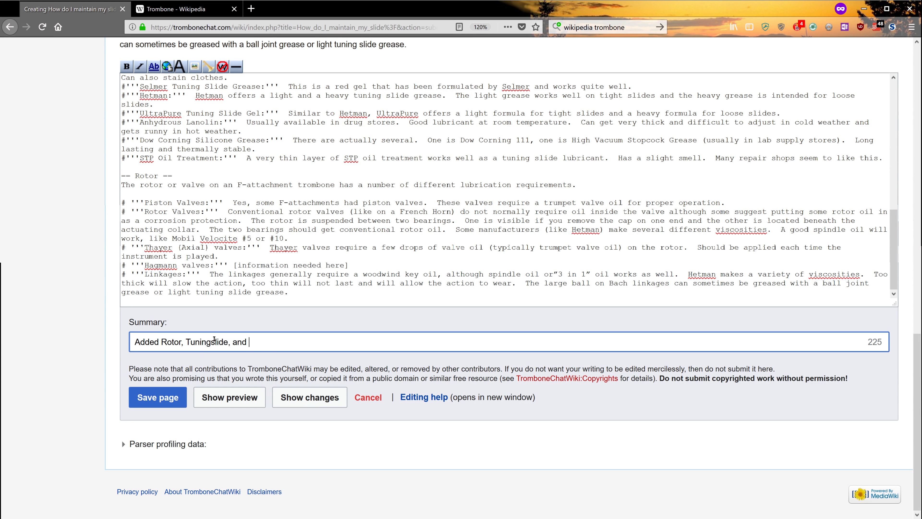
pyautogui.write('handslide information')
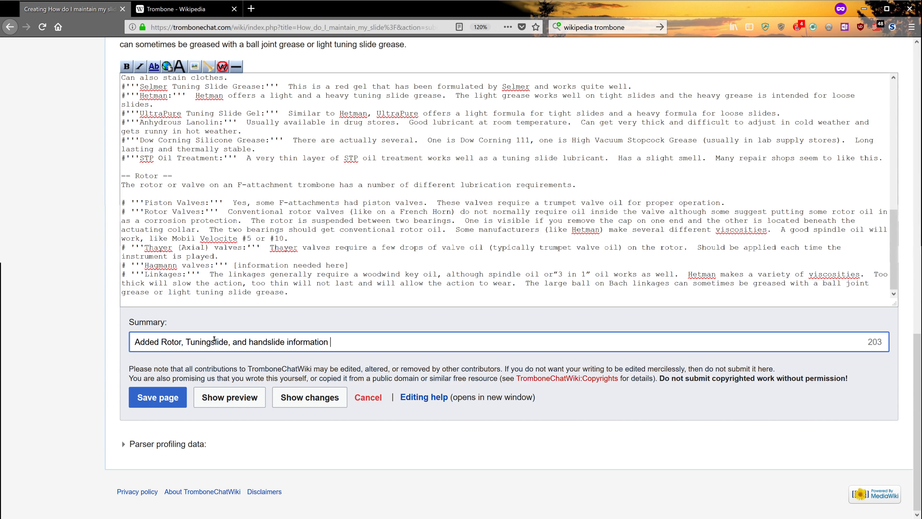
pyautogui.hotkey('ctrl', 'BackSpace')
pyautogui.hotkey('ctrl', 'Left')
pyautogui.hotkey('ctrl', 'Left')
pyautogui.hotkey('ctrl', 'Left')
pyautogui.hotkey('ctrl', 'Left')
pyautogui.write('information abou')
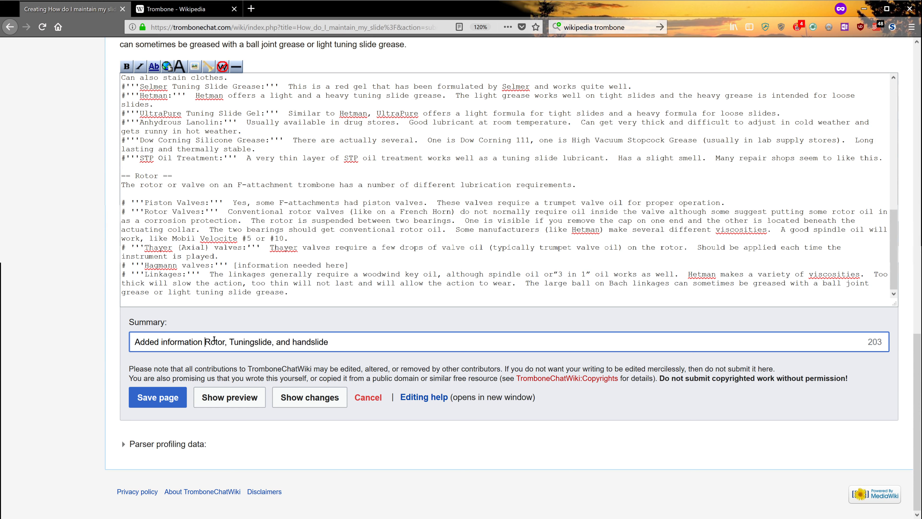
pyautogui.write('t lubricating')
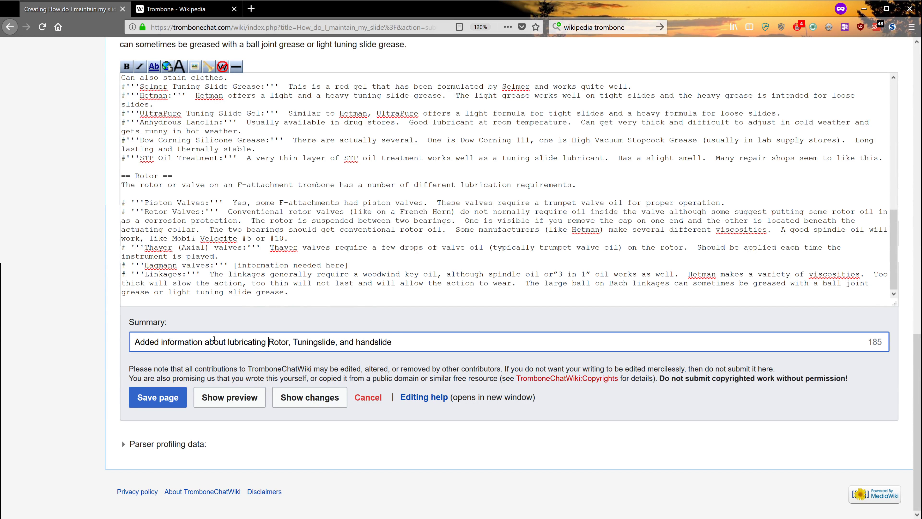
pyautogui.press('Delete')
pyautogui.press('Delete')
pyautogui.press('Delete')
pyautogui.press('Delete')
pyautogui.press('Delete')
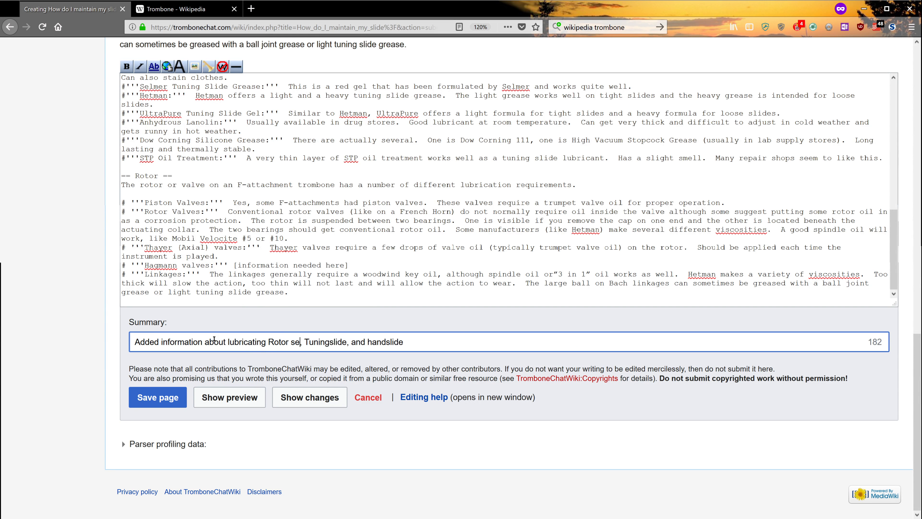
pyautogui.write('valve se')
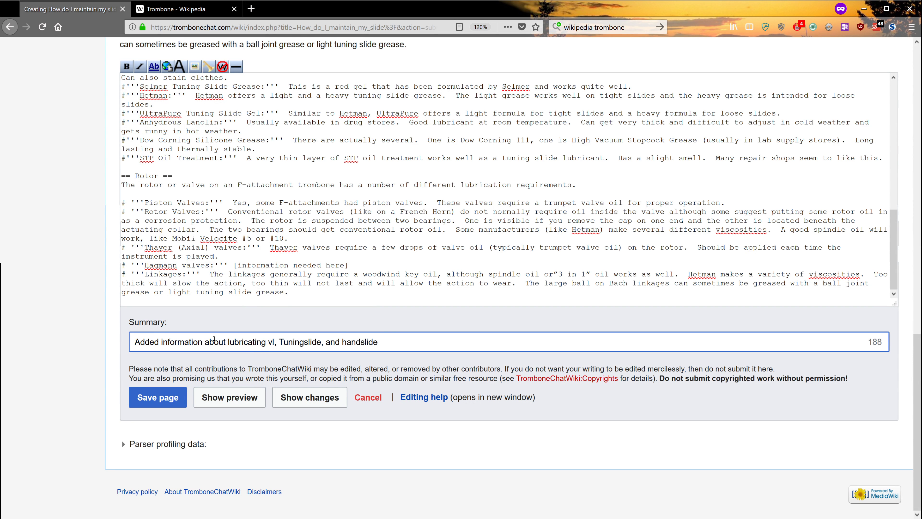
pyautogui.write('ctions')
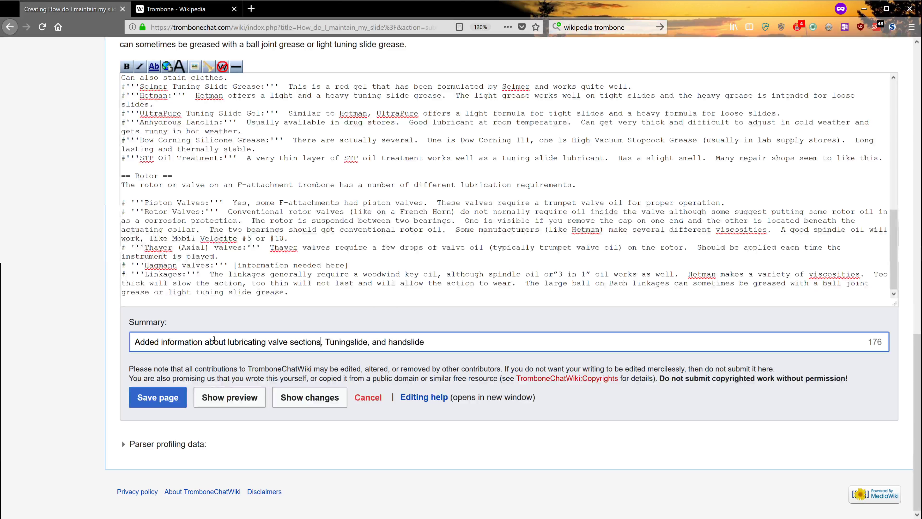
# Correct the summary's ending to read 'tuning slides, and handslides'
pyautogui.press('Right')
pyautogui.press('Delete')
pyautogui.write('t')
pyautogui.press('Right')
pyautogui.press('Right')
pyautogui.press('Right')
pyautogui.press('Right')
pyautogui.press('Right')
pyautogui.press('Right')
pyautogui.press('Right')
pyautogui.press('Right')
pyautogui.press('Right')
pyautogui.press('Right')
pyautogui.write('s')
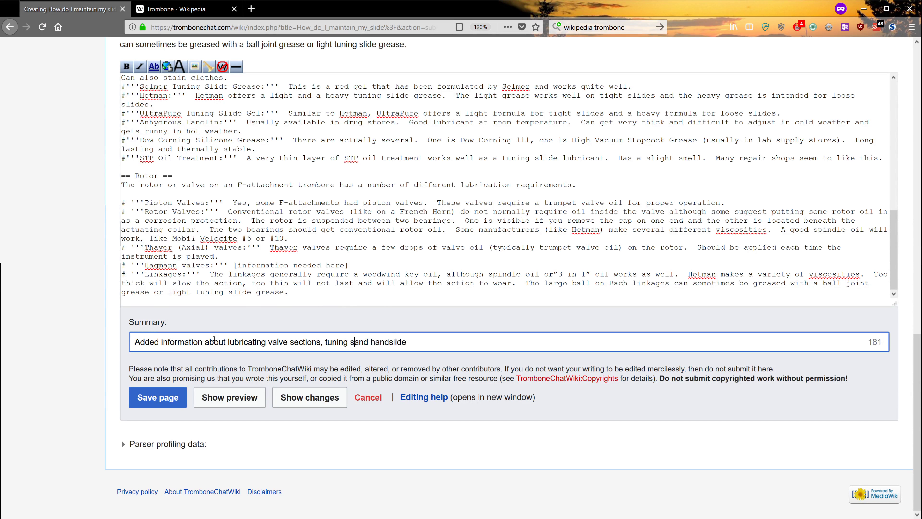
pyautogui.press('Right')
pyautogui.press('Right')
pyautogui.press('Delete')
pyautogui.press('End')
pyautogui.press('BackSpace')
pyautogui.press('BackSpace')
pyautogui.press('BackSpace')
pyautogui.press('BackSpace')
pyautogui.press('BackSpace')
pyautogui.press('BackSpace')
pyautogui.press('BackSpace')
pyautogui.press('BackSpace')
pyautogui.press('BackSpace')
pyautogui.press('BackSpace')
pyautogui.press('BackSpace')
pyautogui.press('BackSpace')
pyautogui.write('and handslides')
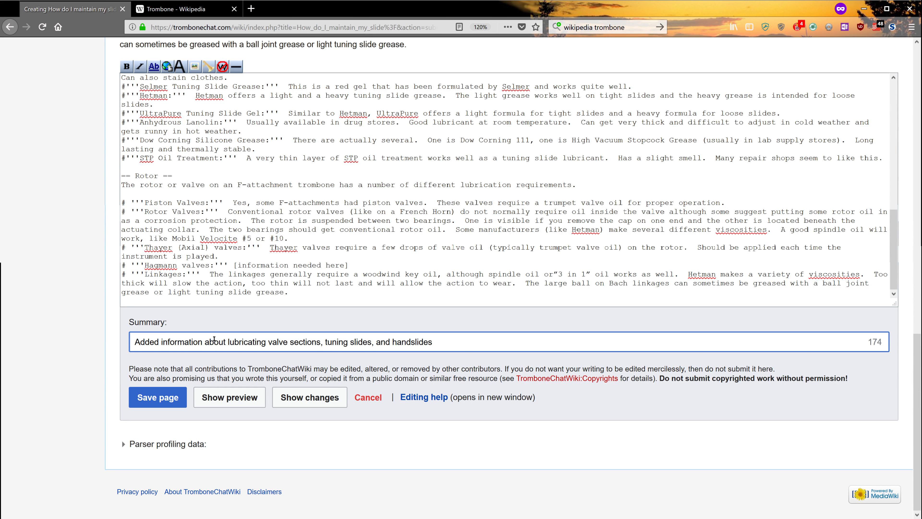
# Save the article and reload it until the saved page and Pending Review notice appear
pyautogui.click(163, 394)
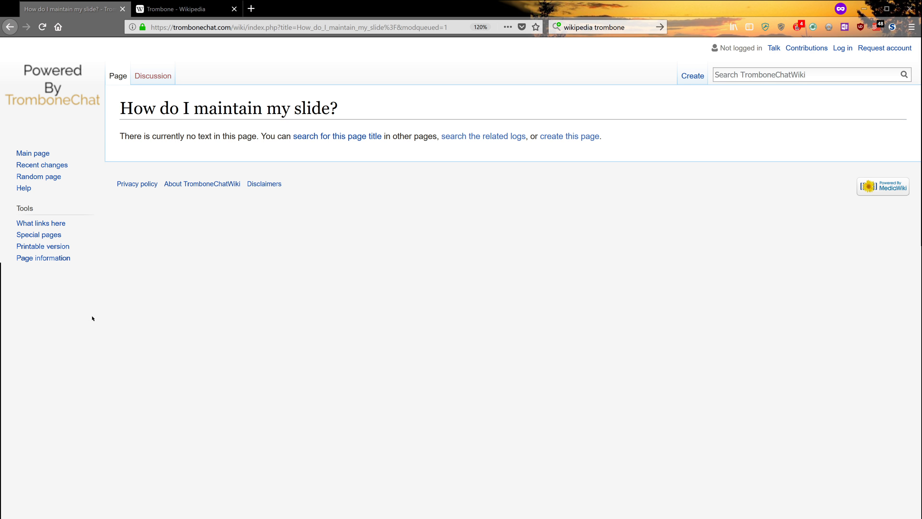
pyautogui.press('F5')
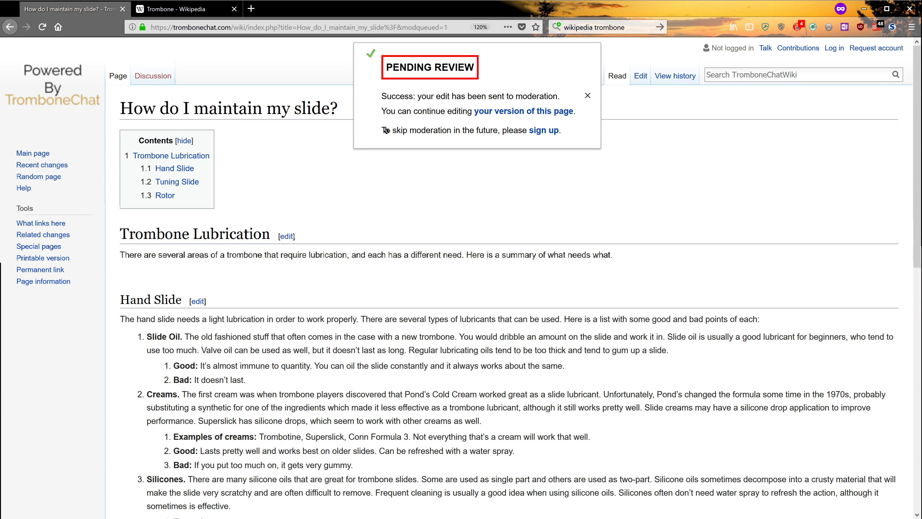
# Close the Pending Review notice to reveal the full slide maintenance article
pyautogui.moveTo(381, 131); pyautogui.dragTo(562, 131)
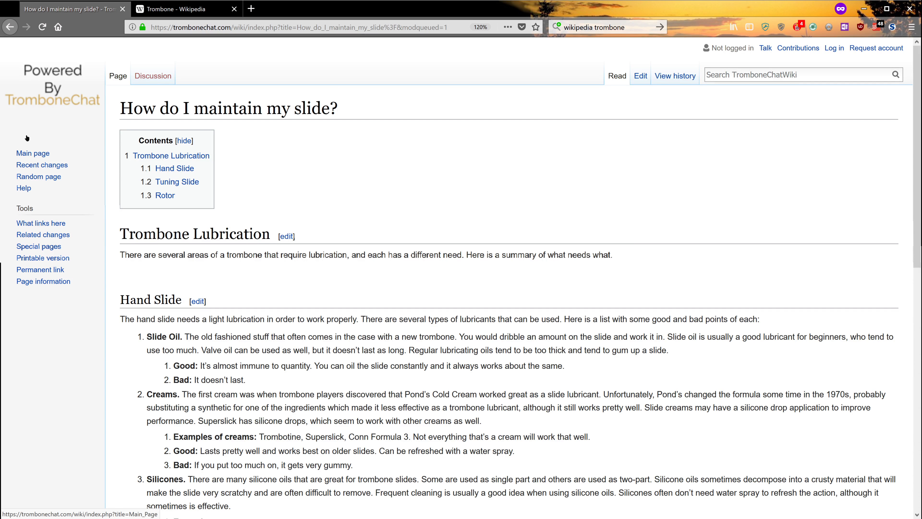
pyautogui.click(43, 85)
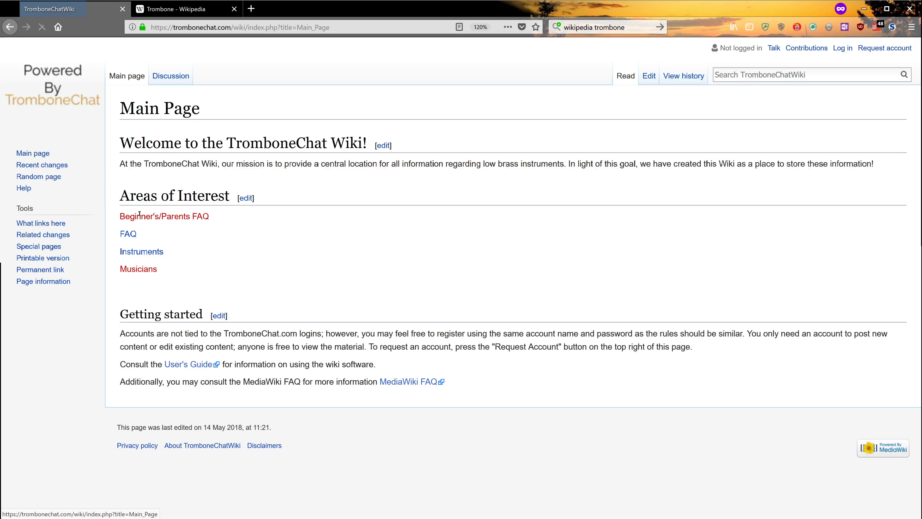
pyautogui.click(131, 252)
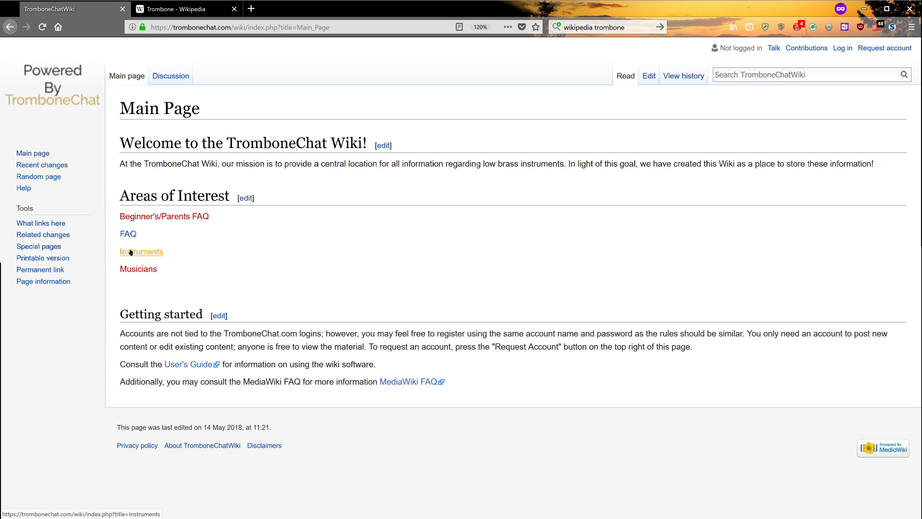
pyautogui.click(125, 234)
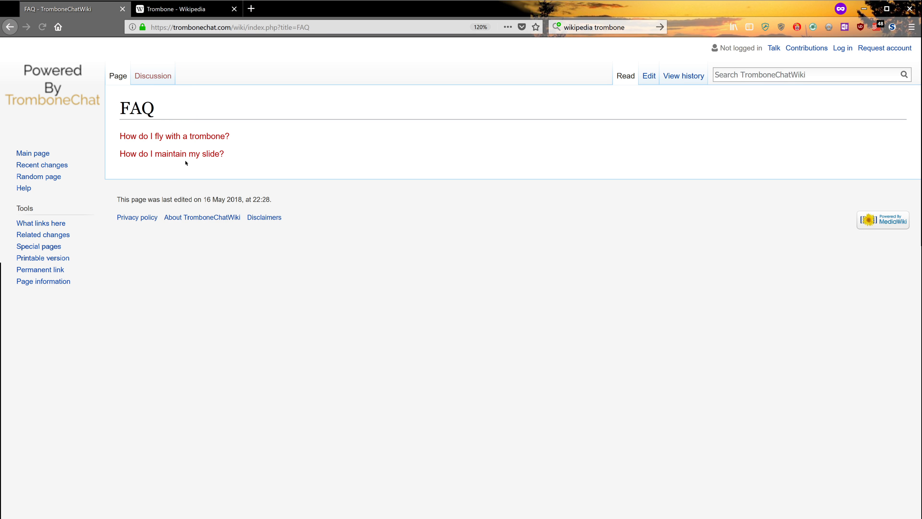
pyautogui.click(164, 152)
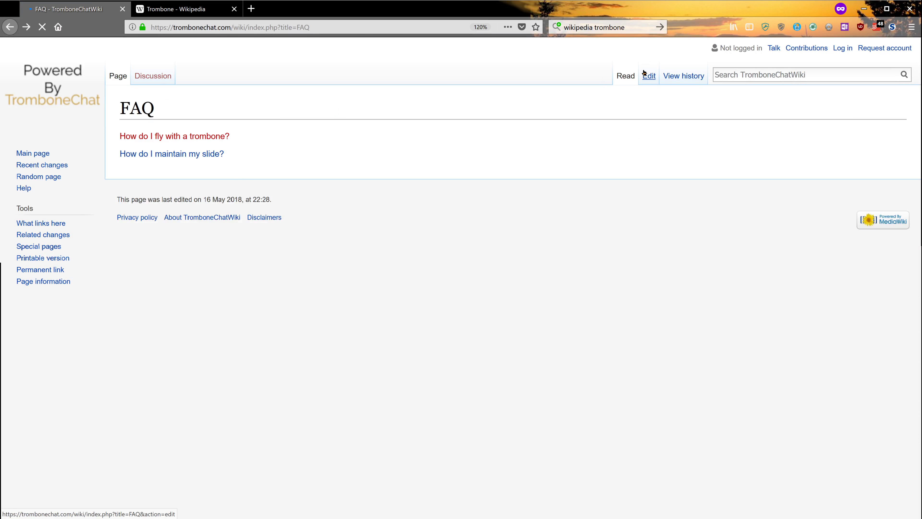
pyautogui.click(648, 76)
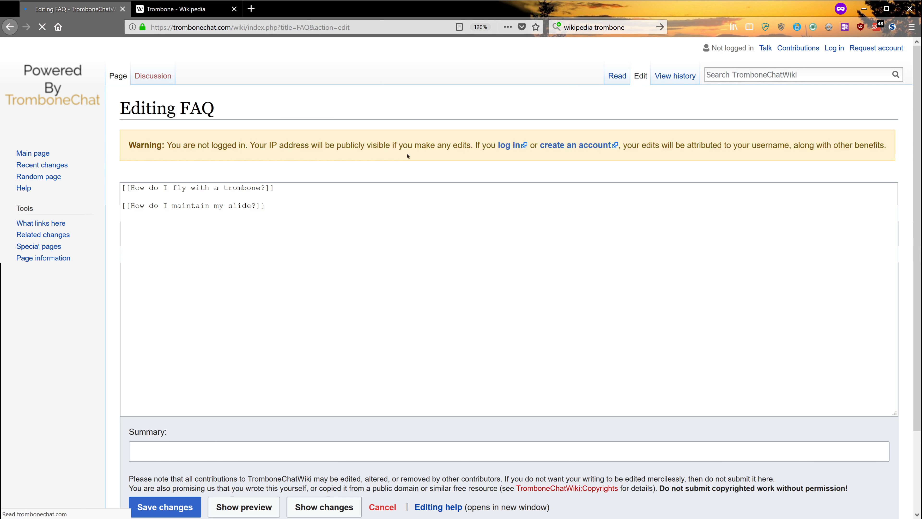
pyautogui.doubleClick(246, 206)
pyautogui.write('trombone')
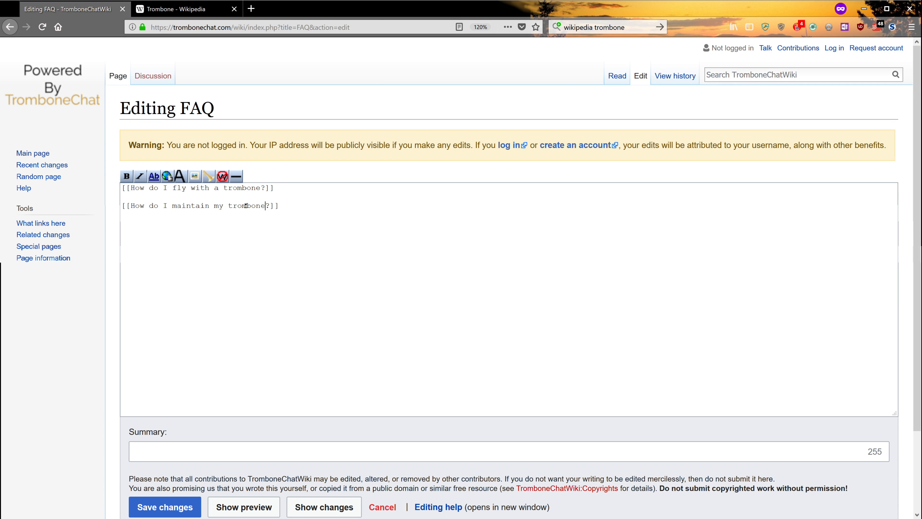
pyautogui.scroll(-2, 208, 379)
pyautogui.click(208, 379)
pyautogui.write('Cha')
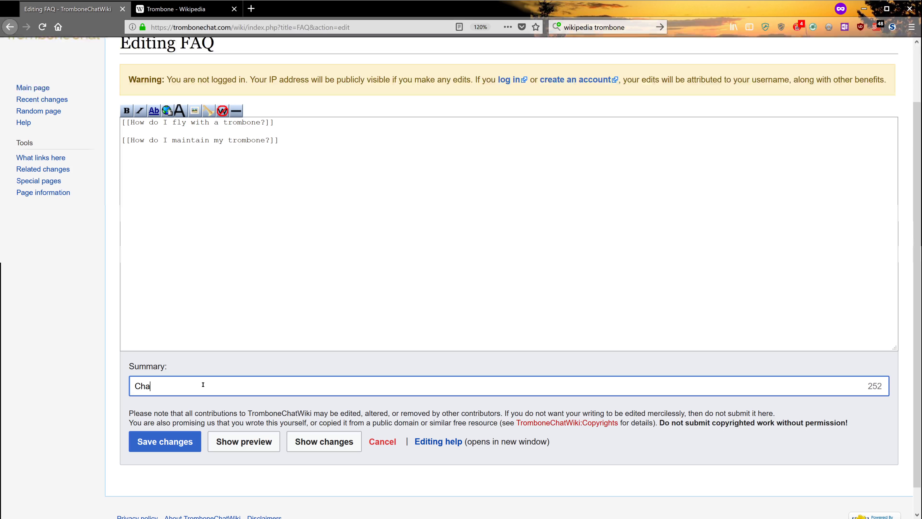
pyautogui.write('nged title of')
pyautogui.click(17, 32)
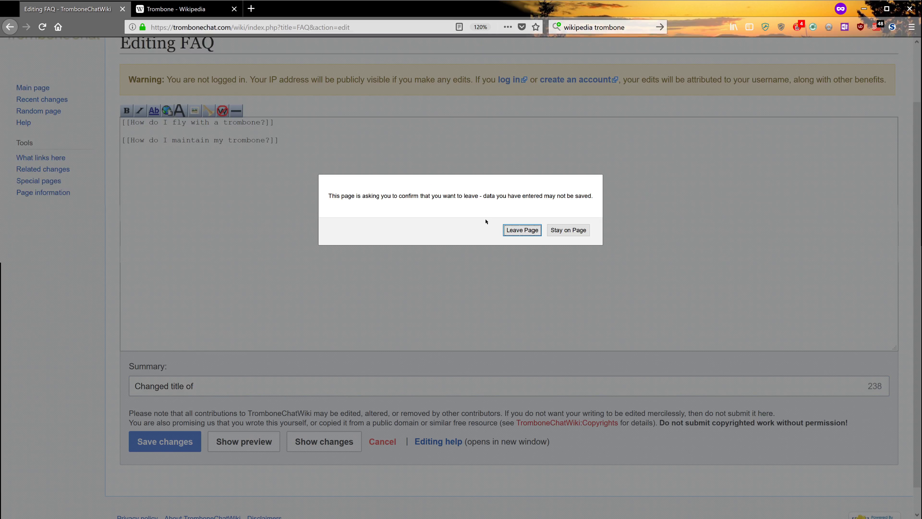
pyautogui.click(513, 234)
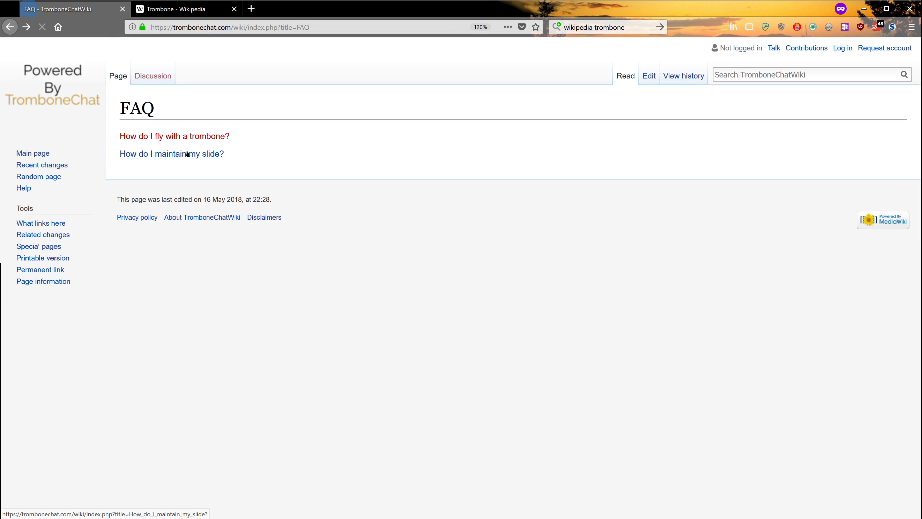
pyautogui.click(188, 154)
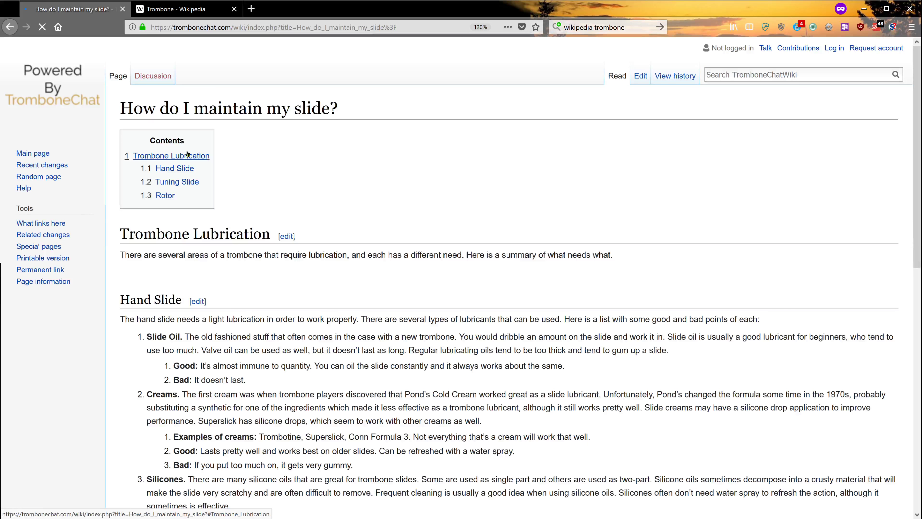
pyautogui.click(640, 76)
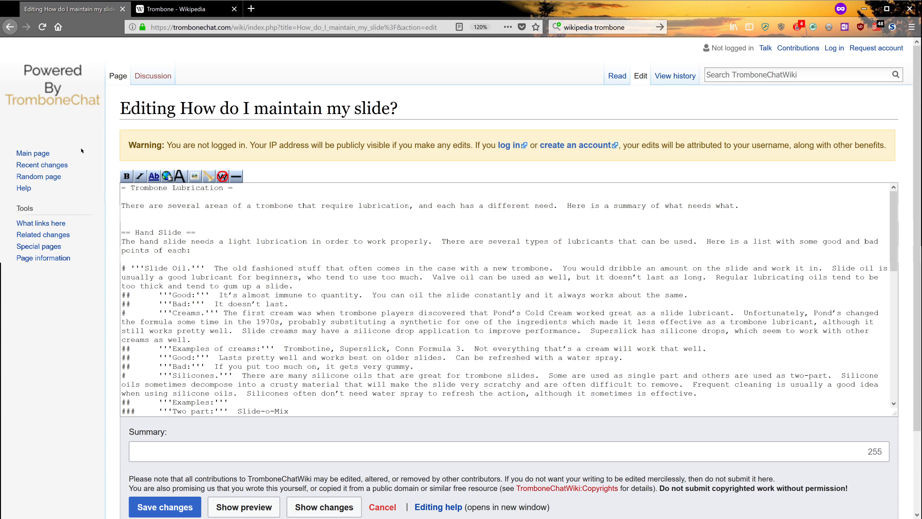
pyautogui.click(10, 28)
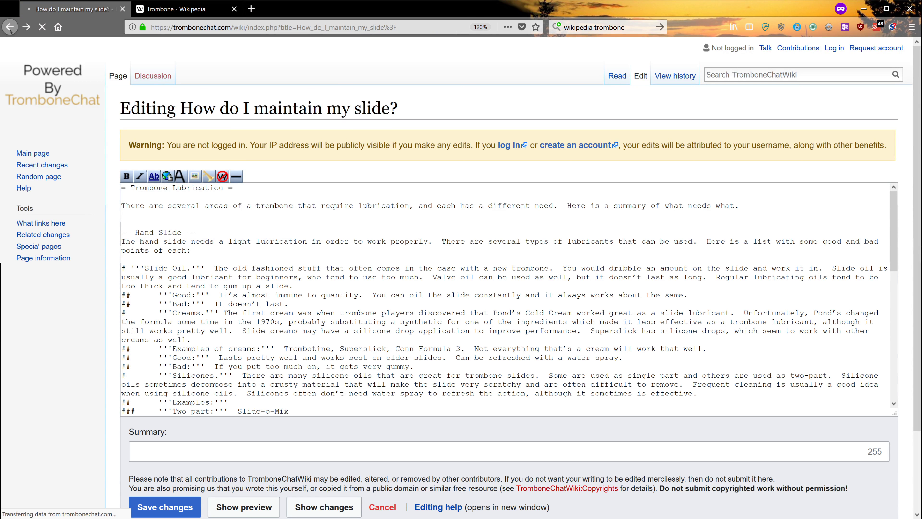